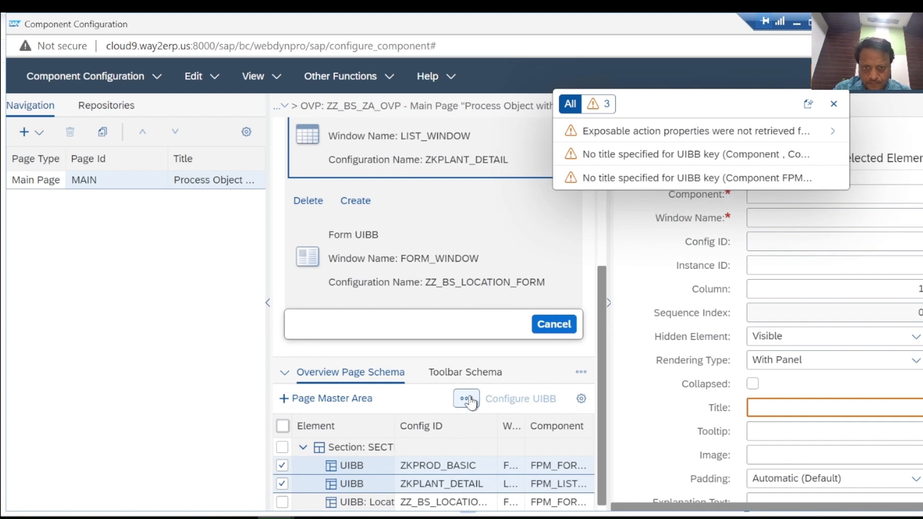
# Delete the ZKPROD_BASIC and ZKPLANT_DETAIL UIBBs from the overview page section, including their subordinate elements
pyautogui.click(467, 399)
pyautogui.click(388, 329)
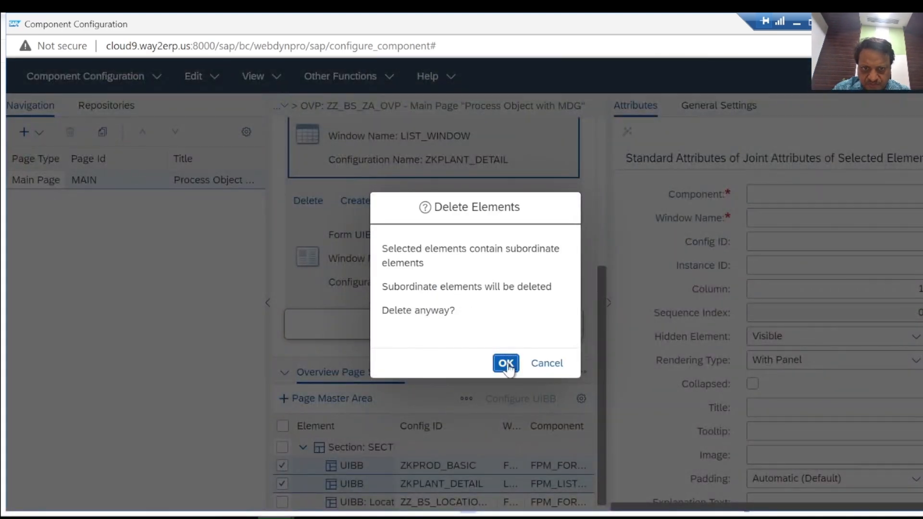
pyautogui.click(507, 364)
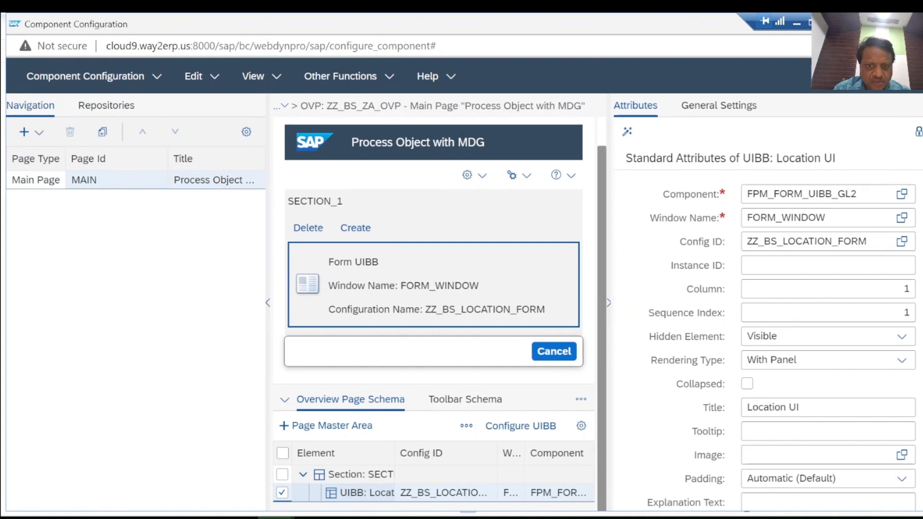
# Review the standard attributes of the Location UI UIBB, including its configuration ID
pyautogui.scroll(-2, 818, 265)
pyautogui.scroll(2, 773, 304)
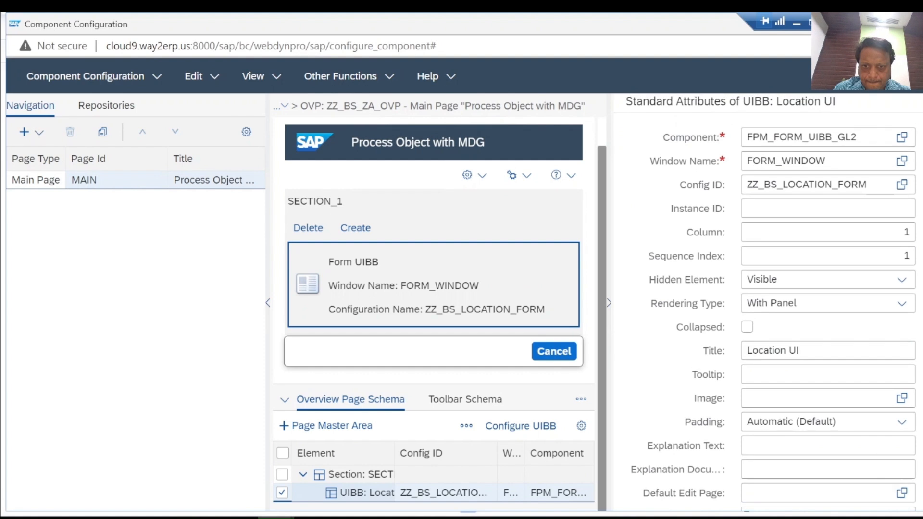
pyautogui.scroll(-1, 773, 304)
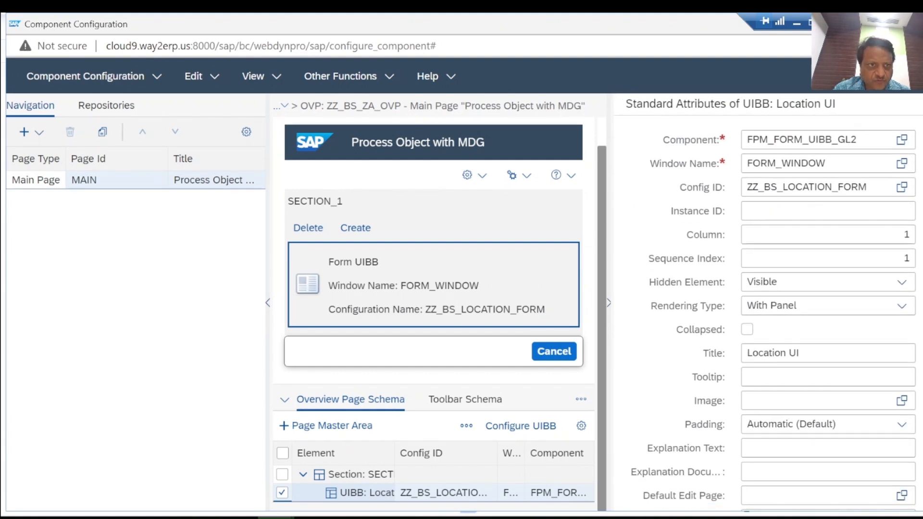
pyautogui.scroll(2, 773, 305)
pyautogui.scroll(-1, 866, 240)
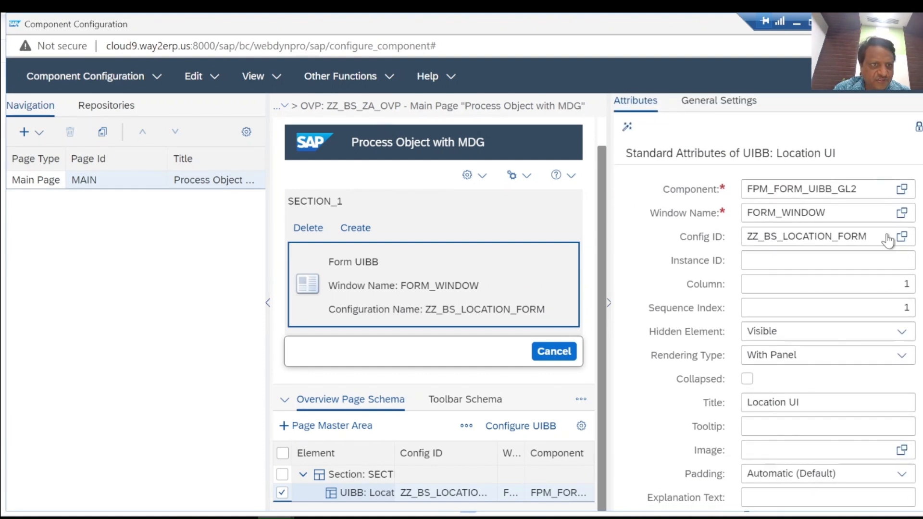
pyautogui.click(844, 236)
pyautogui.moveTo(867, 236); pyautogui.dragTo(745, 237)
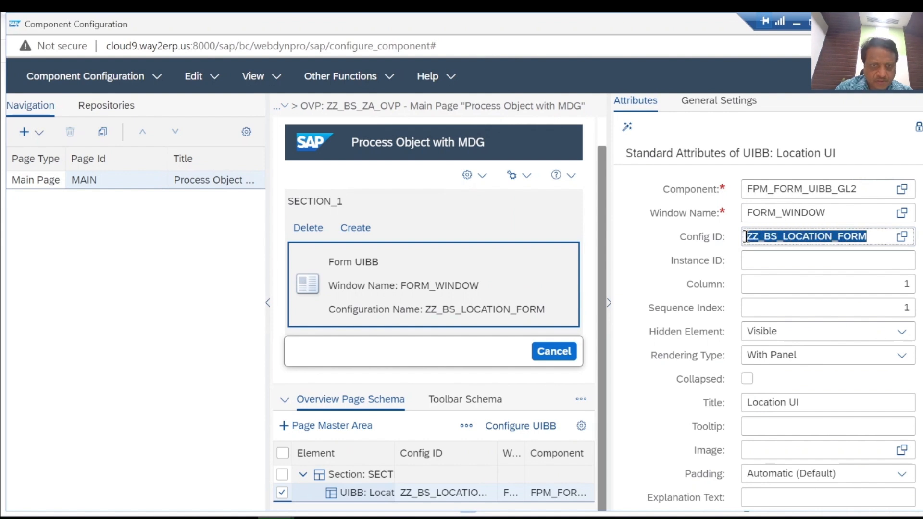
pyautogui.click(651, 238)
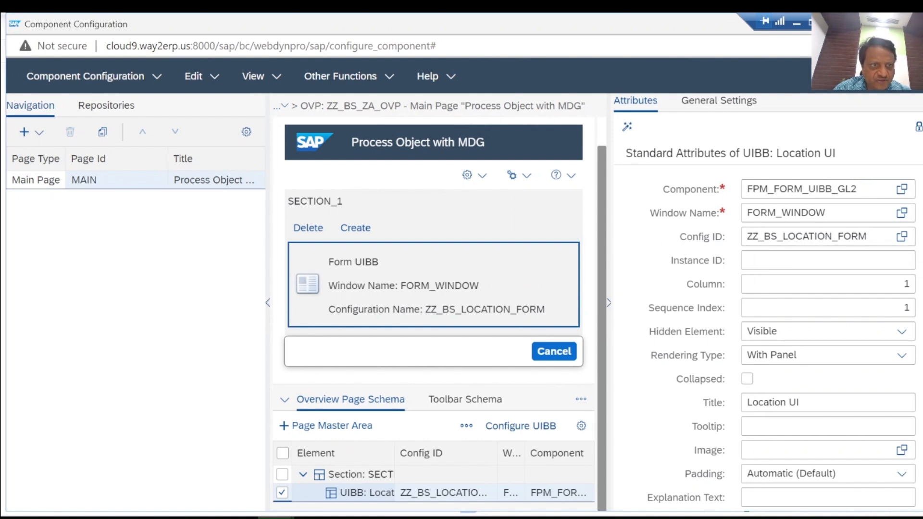
pyautogui.scroll(-2, 766, 302)
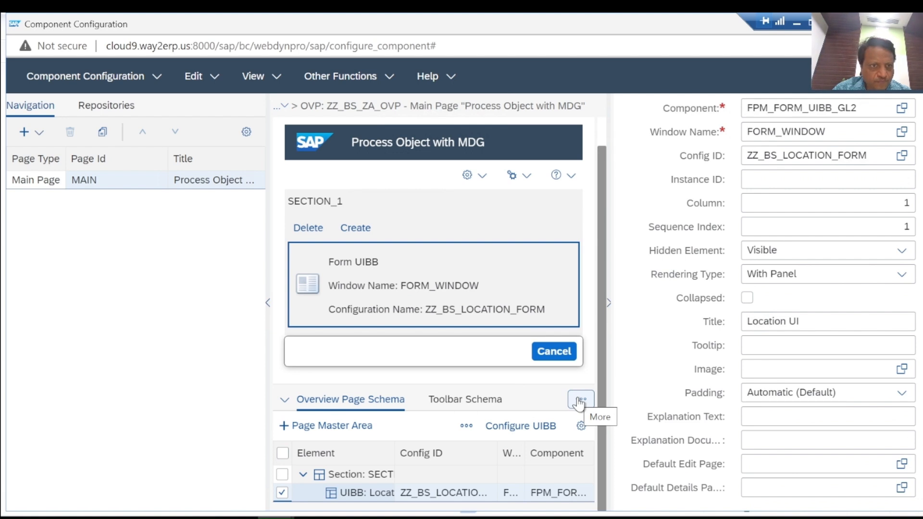
# Add a wire in the wire schema and assign it the FPM_FORM_UIBB_GL2 component with config ID ZZ_BS_LOCATION_FORM
pyautogui.click(580, 401)
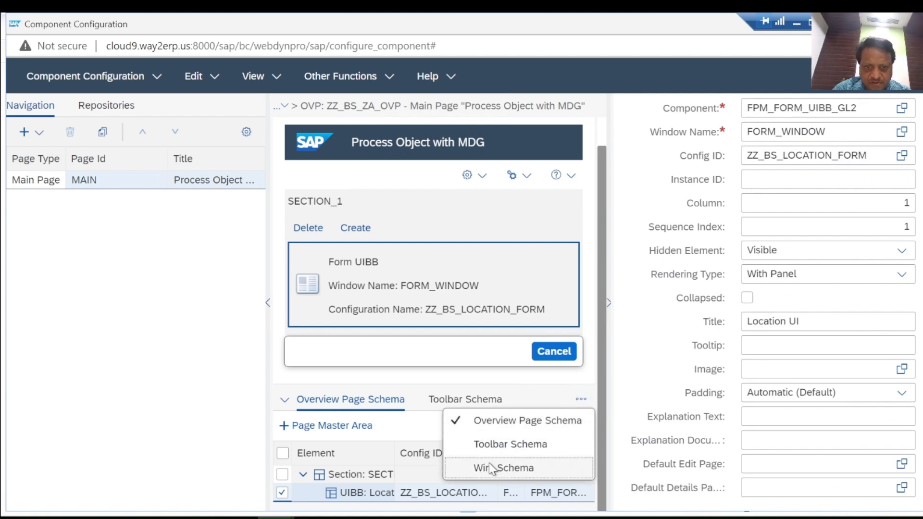
pyautogui.click(490, 467)
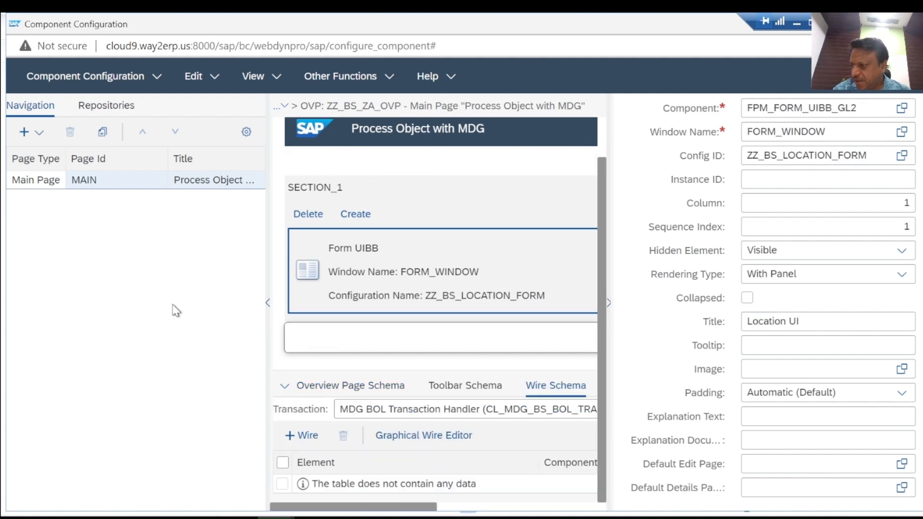
pyautogui.click(303, 436)
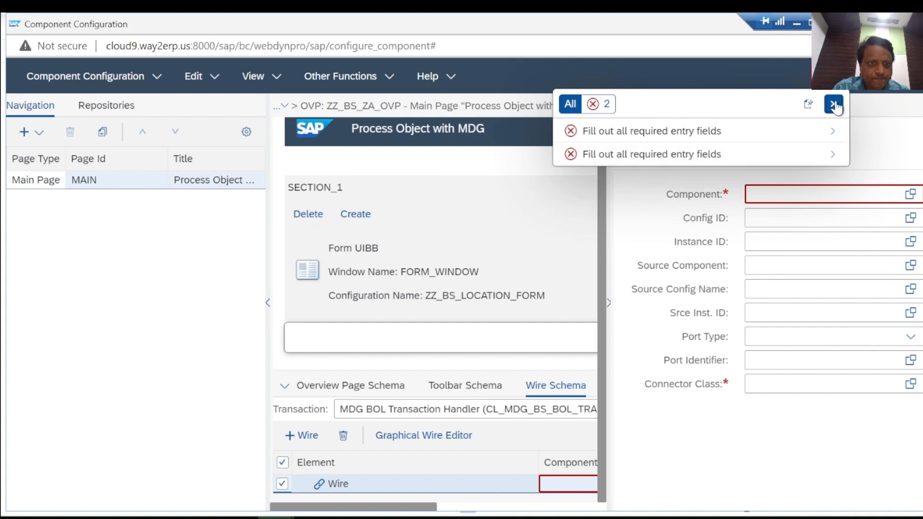
pyautogui.click(834, 105)
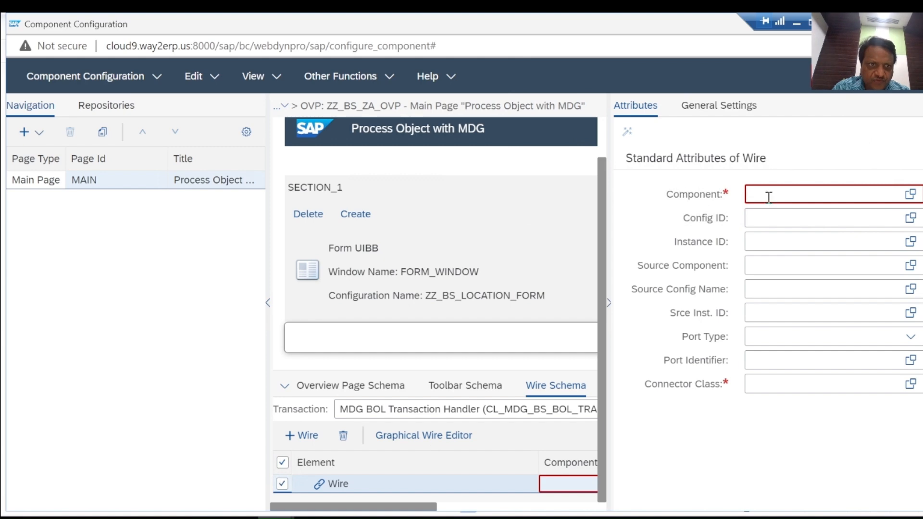
pyautogui.click(910, 220)
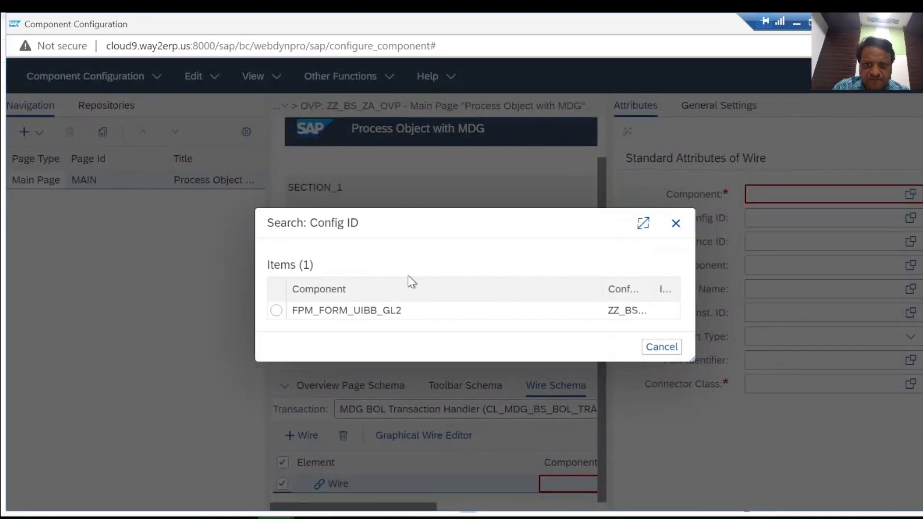
pyautogui.click(277, 311)
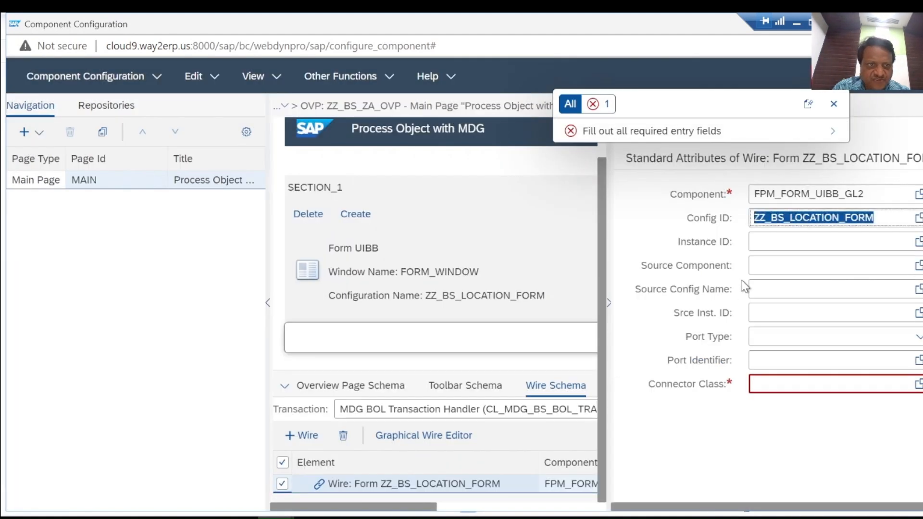
pyautogui.click(887, 217)
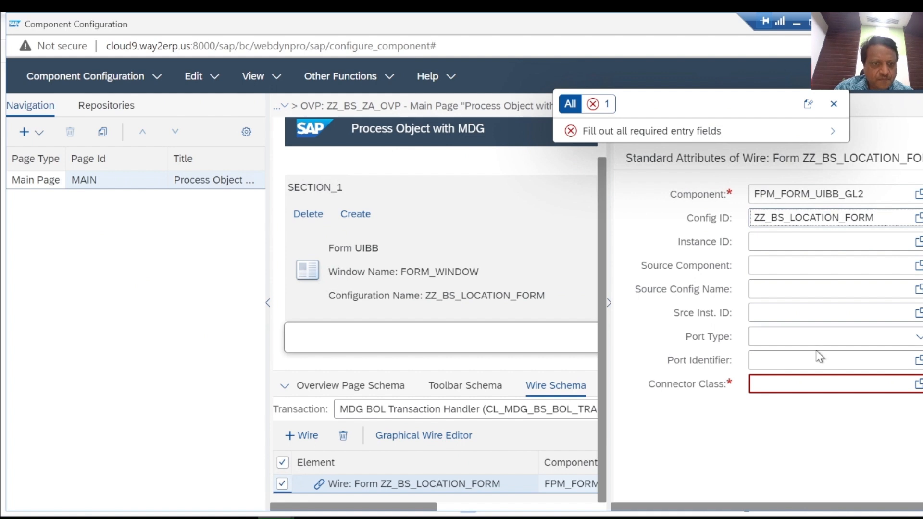
# Set the wire's connector class to CL_USMD_CONNECTOR_BOL_QRY
pyautogui.click(776, 387)
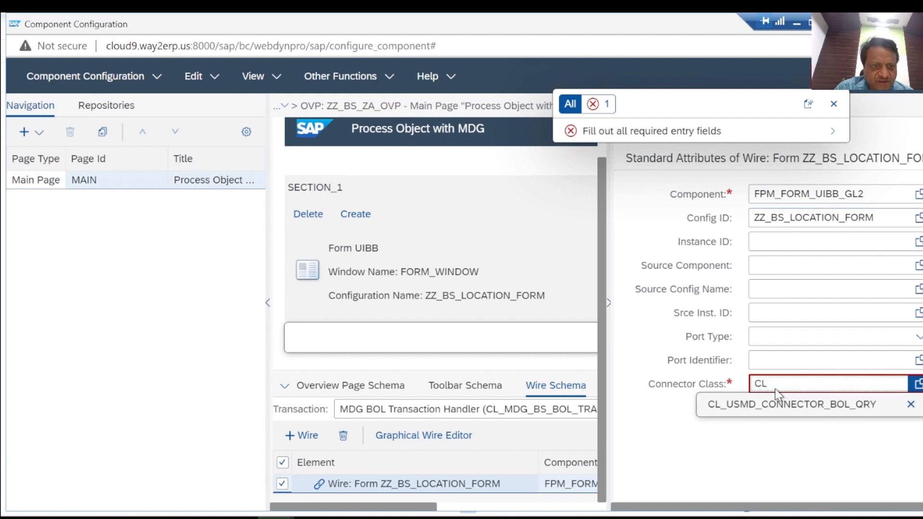
pyautogui.click(769, 402)
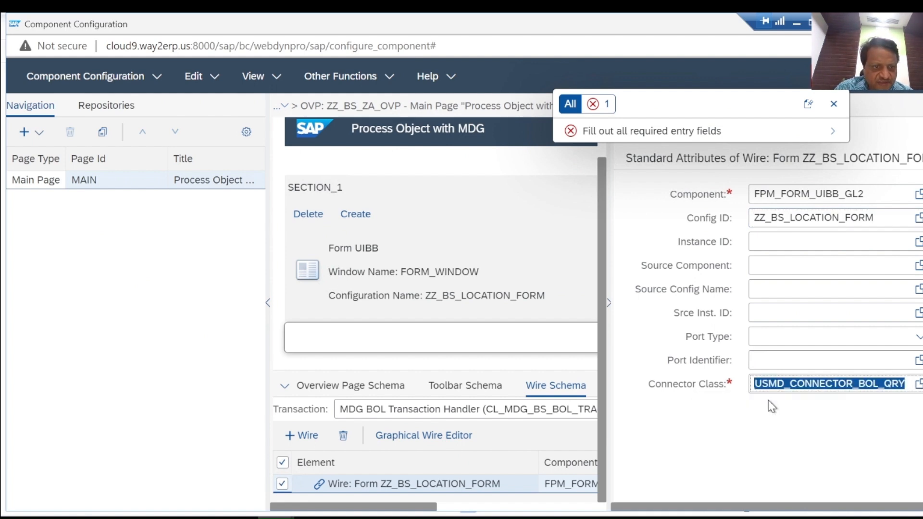
pyautogui.click(797, 384)
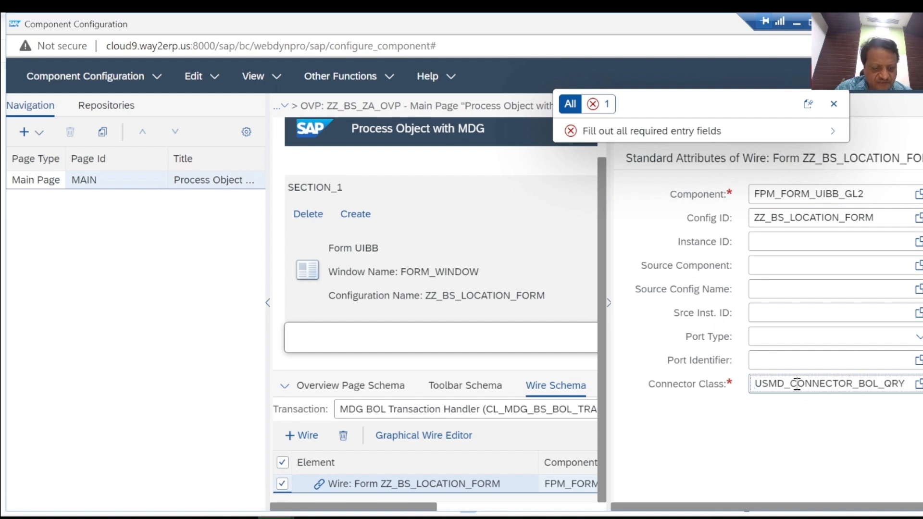
pyautogui.click(797, 384)
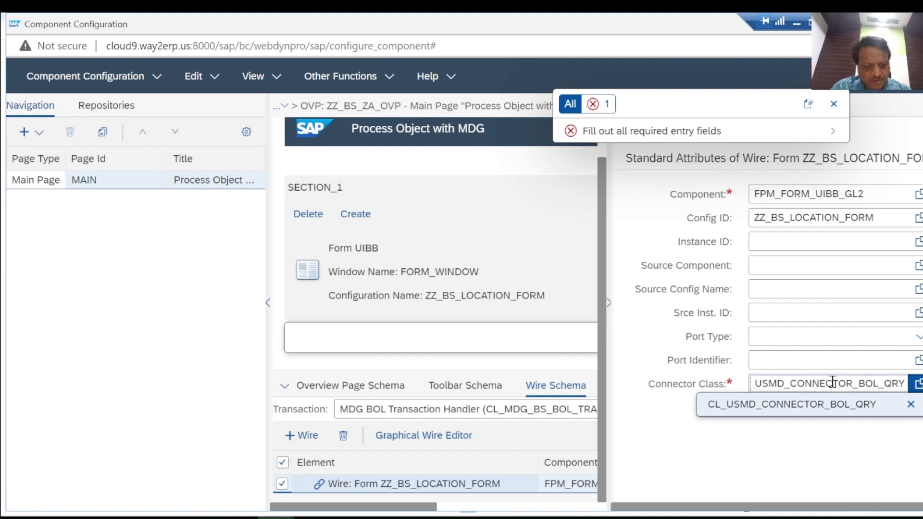
pyautogui.press('Return')
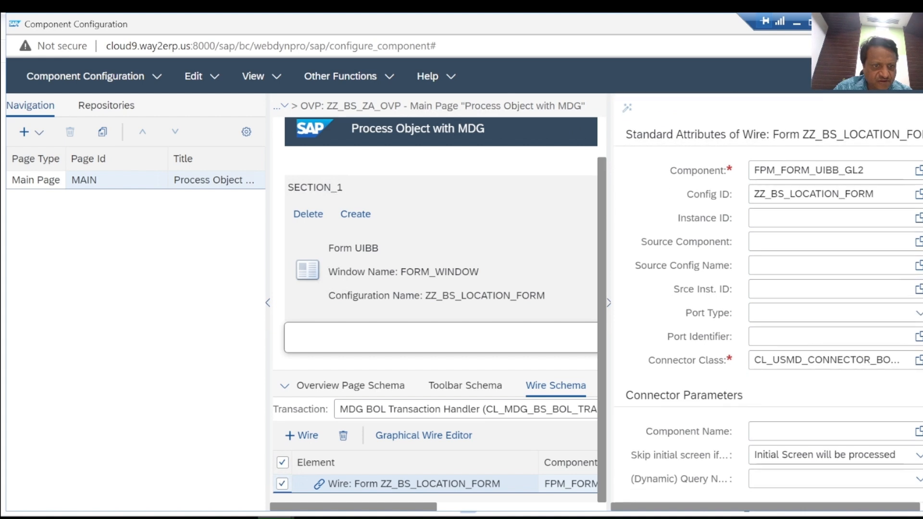
# Set the wire's connector parameters to component name ZSP_ZA and dynamic query DynamicQueryLOCATION
pyautogui.click(782, 434)
pyautogui.write('Z')
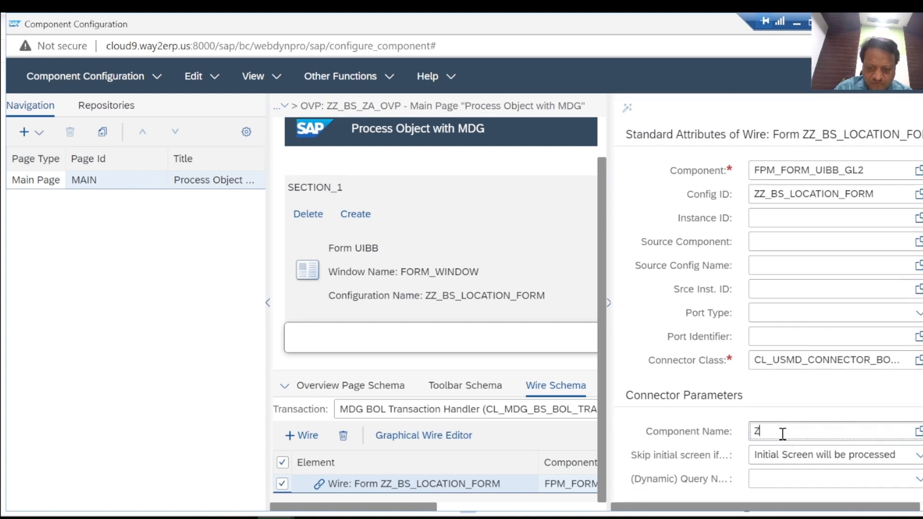
pyautogui.write('SP_ZA')
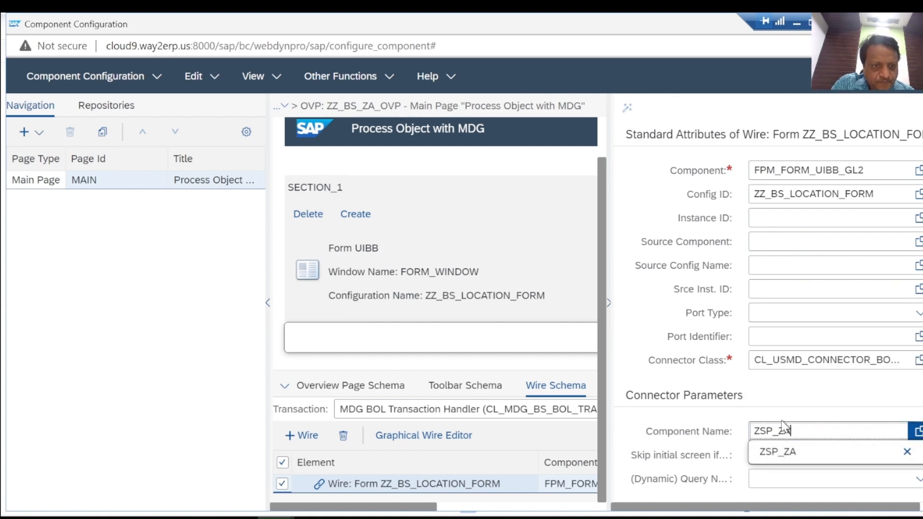
pyautogui.press('Return')
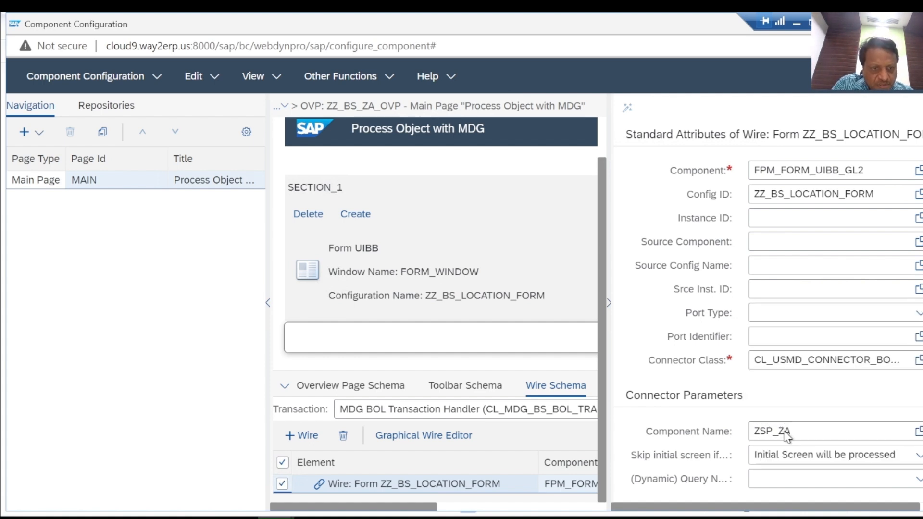
pyautogui.click(787, 479)
pyautogui.click(792, 455)
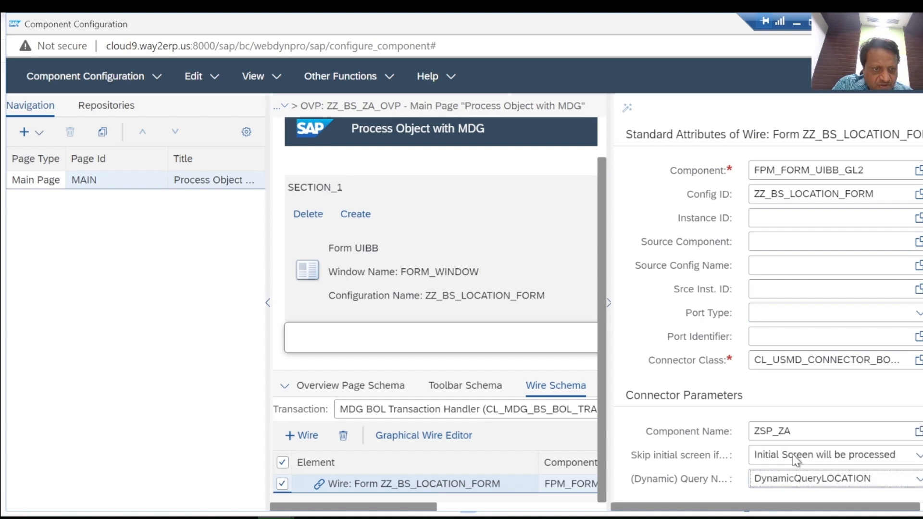
pyautogui.click(684, 409)
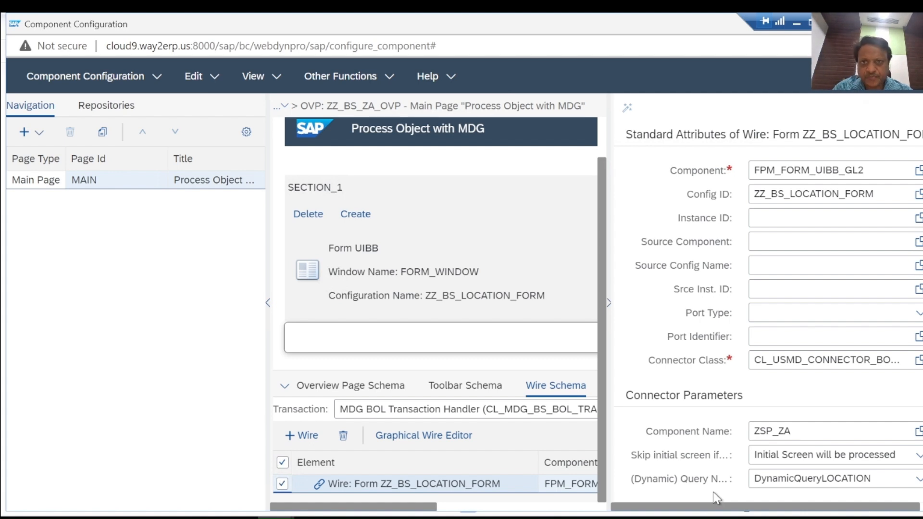
# Check the overview page configuration for errors and save it
pyautogui.click(212, 81)
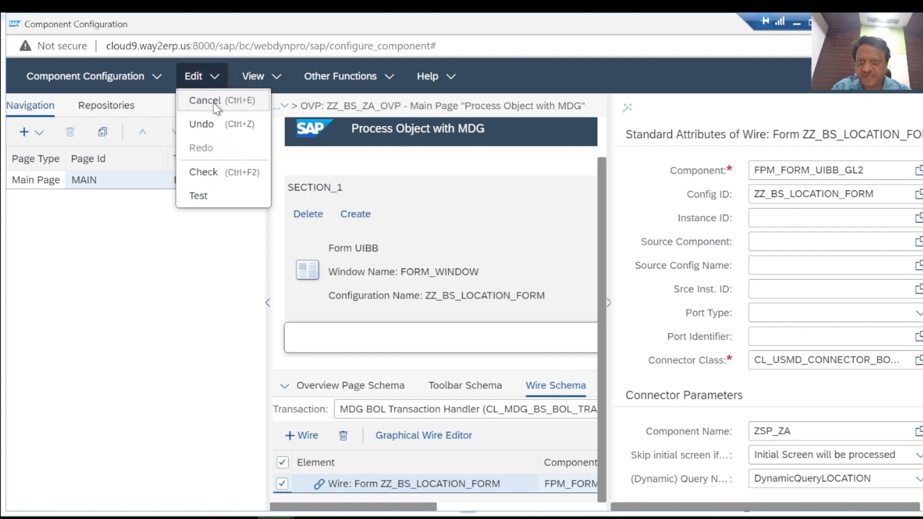
pyautogui.click(204, 172)
pyautogui.click(156, 77)
pyautogui.click(37, 101)
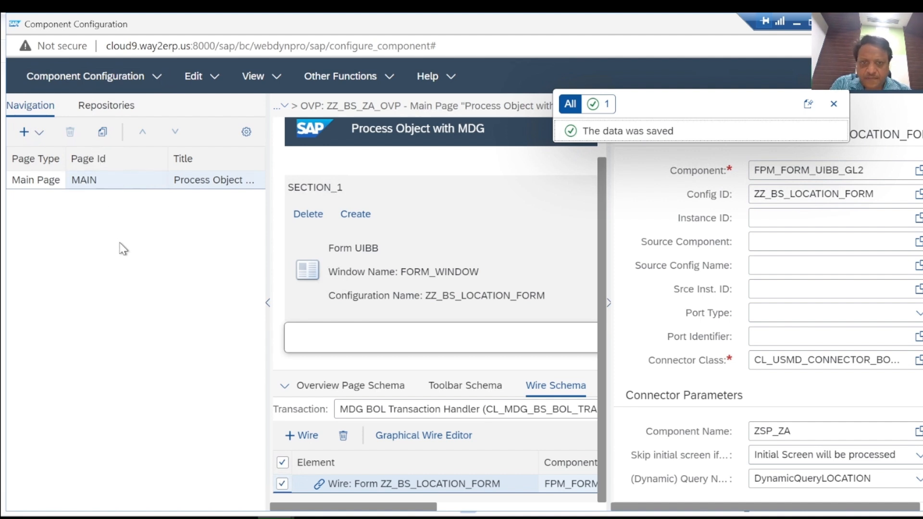
# Close the component configuration and application hierarchy windows and switch to Manage UI Configurations
pyautogui.click(410, 435)
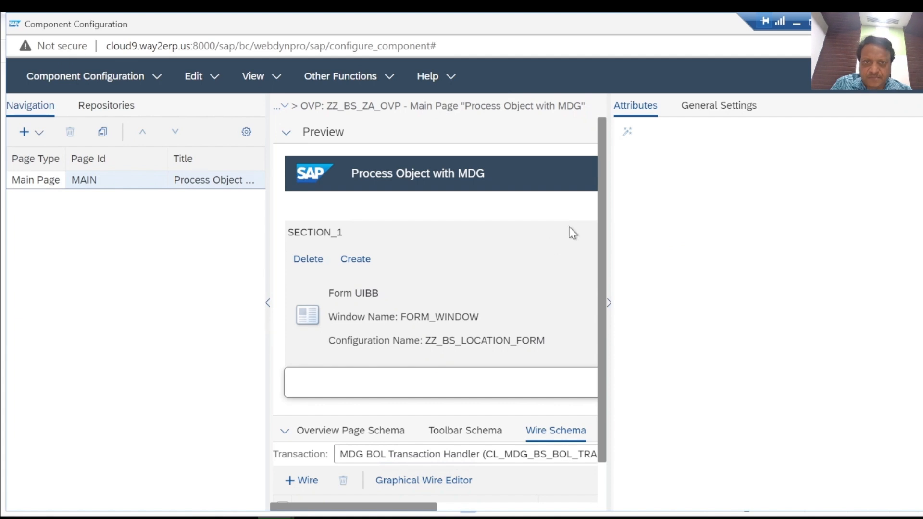
pyautogui.click(910, 23)
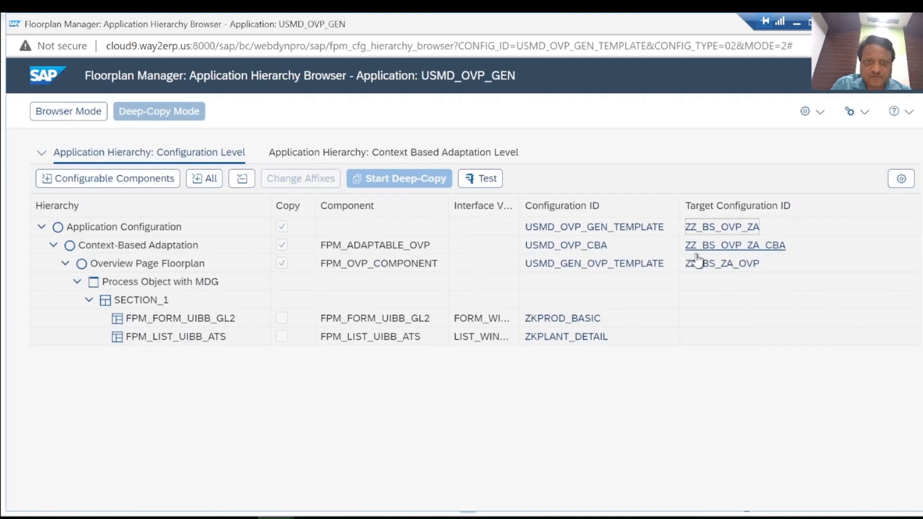
pyautogui.click(910, 23)
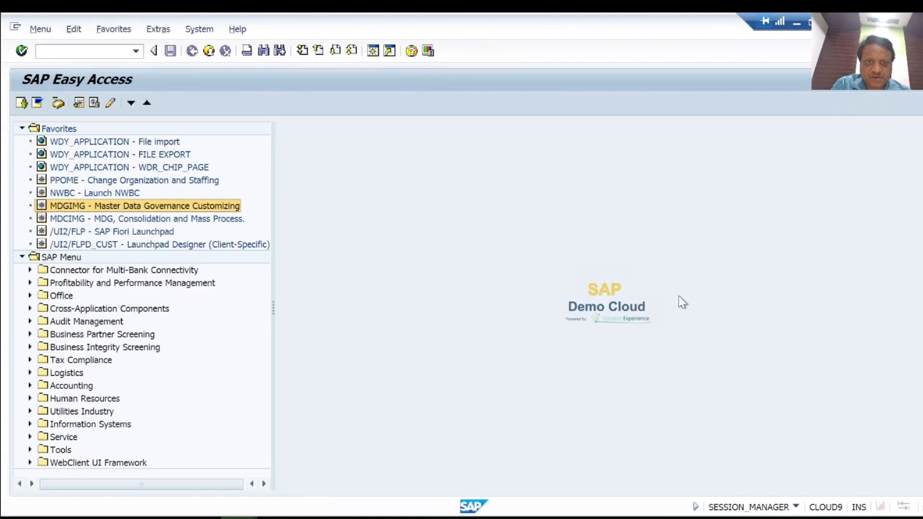
pyautogui.click(277, 518)
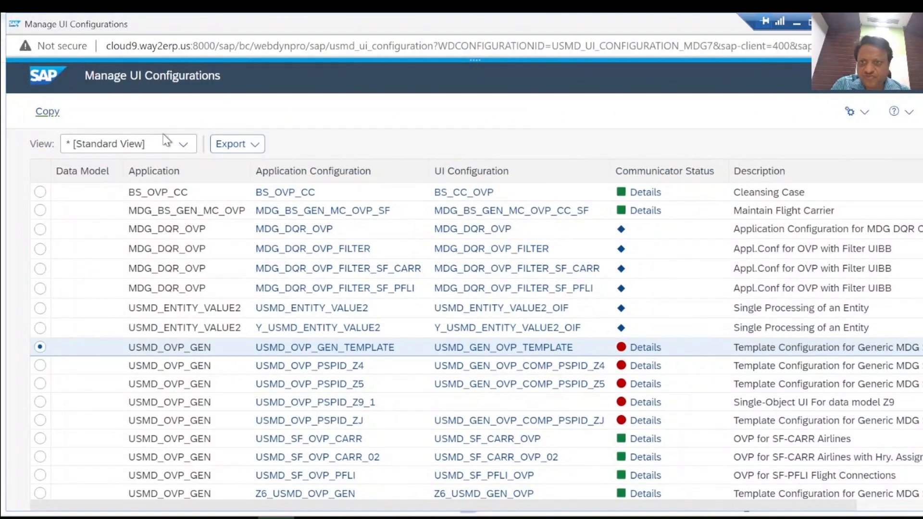
# Filter the UI configurations by data model ZA and refresh the list
pyautogui.click(89, 175)
pyautogui.moveTo(121, 482)
pyautogui.click(82, 410)
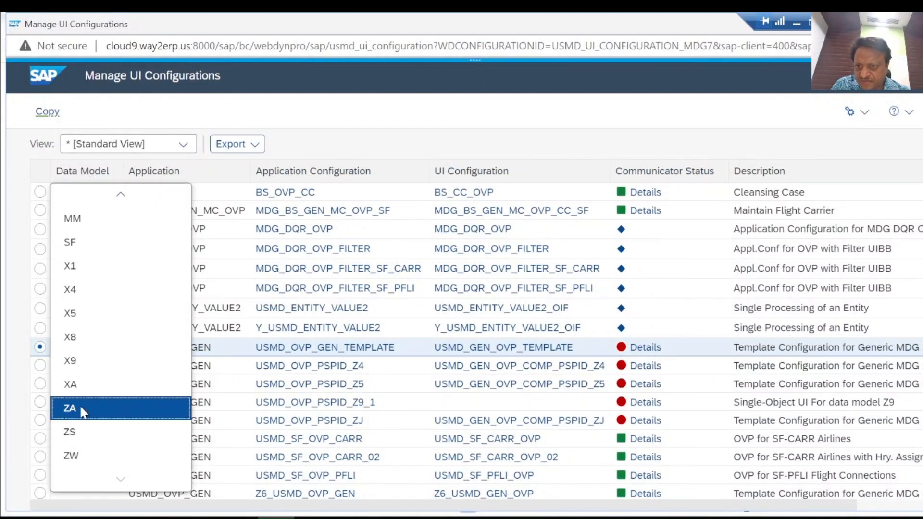
pyautogui.click(888, 215)
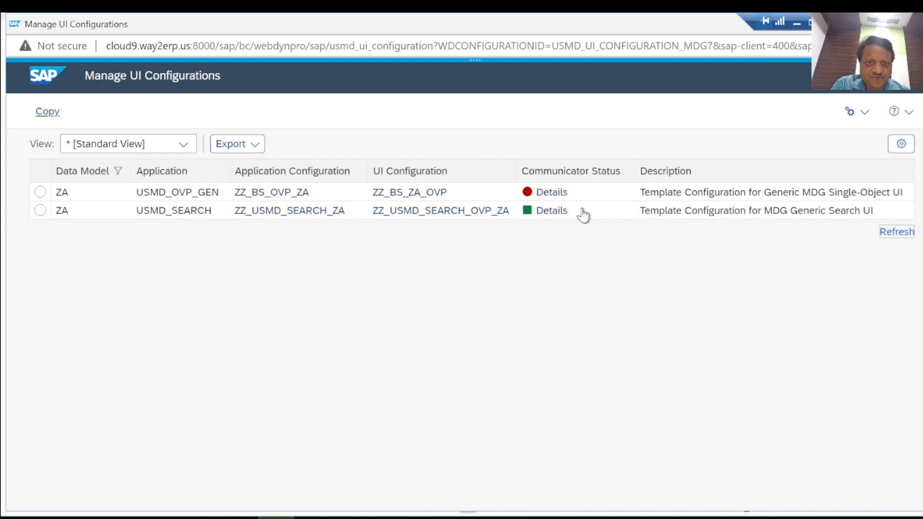
# Create the missing communicator configuration ZZ_BS_OVP_ZA for the USMD_OVP_GEN application as a local object
pyautogui.click(558, 192)
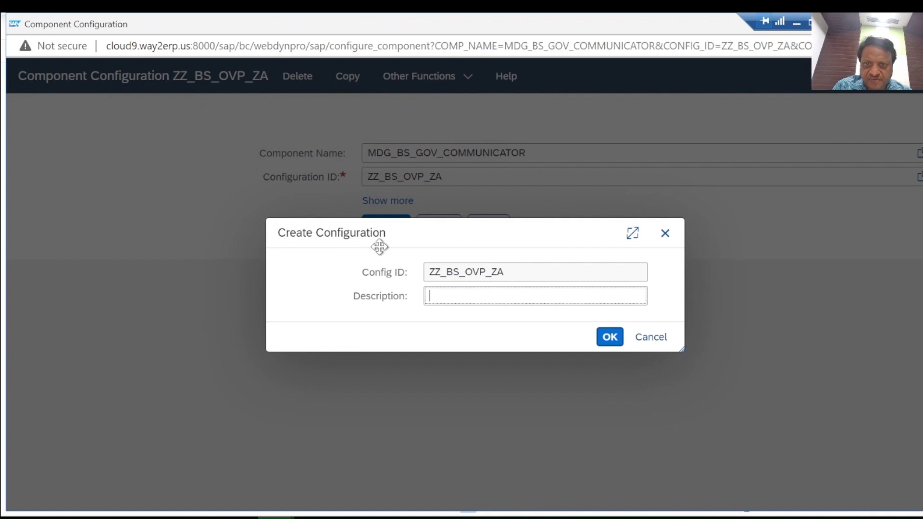
pyautogui.click(610, 338)
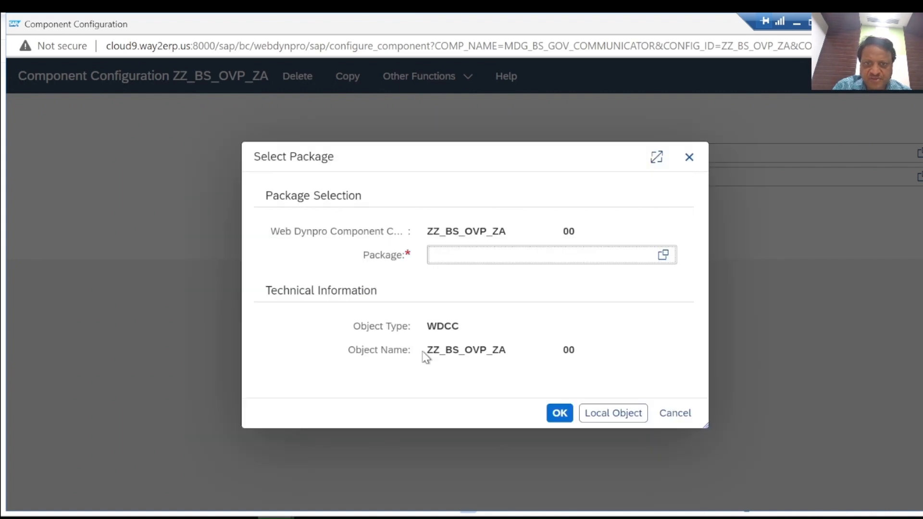
pyautogui.click(602, 415)
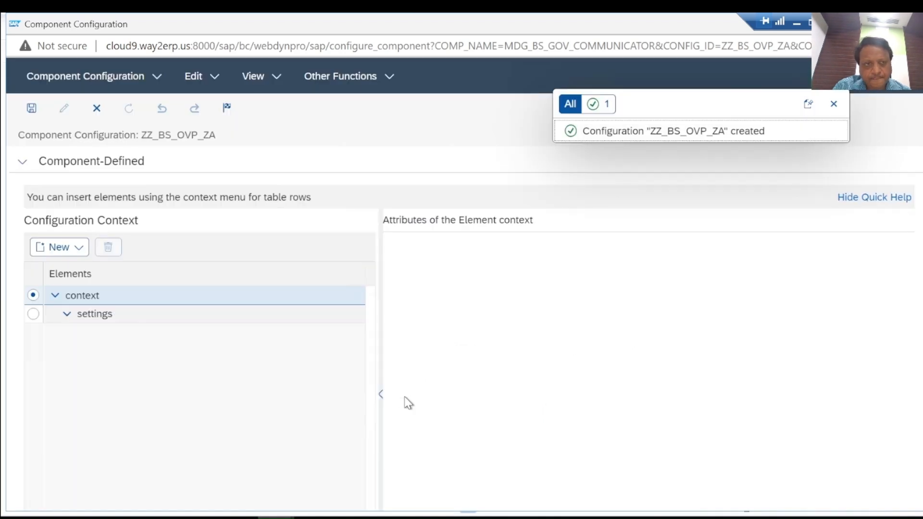
# Add a crWires element under settings and set its page ID to MAIN
pyautogui.click(33, 315)
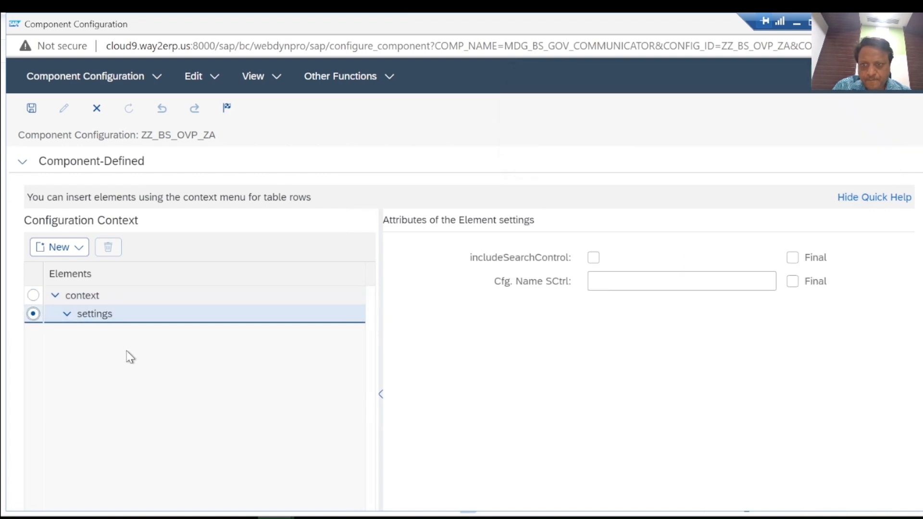
pyautogui.click(79, 253)
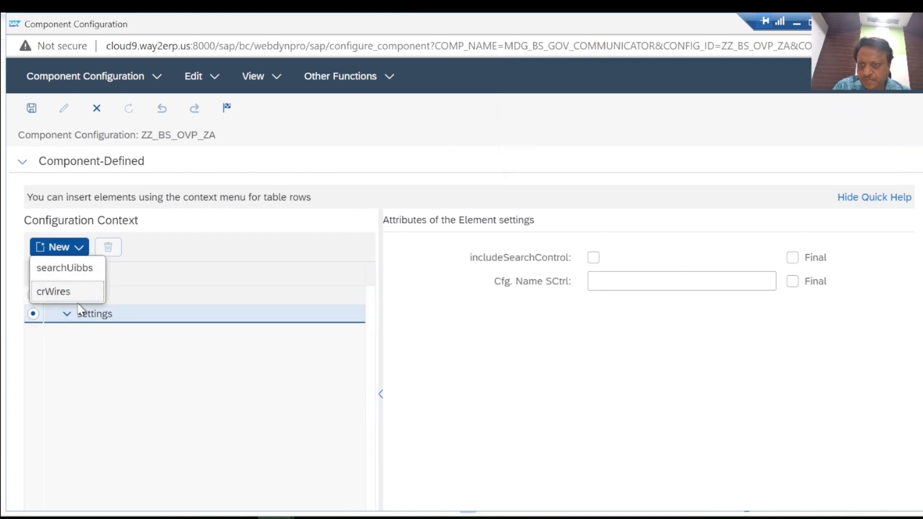
pyautogui.click(54, 292)
pyautogui.click(612, 260)
pyautogui.write('MAIN')
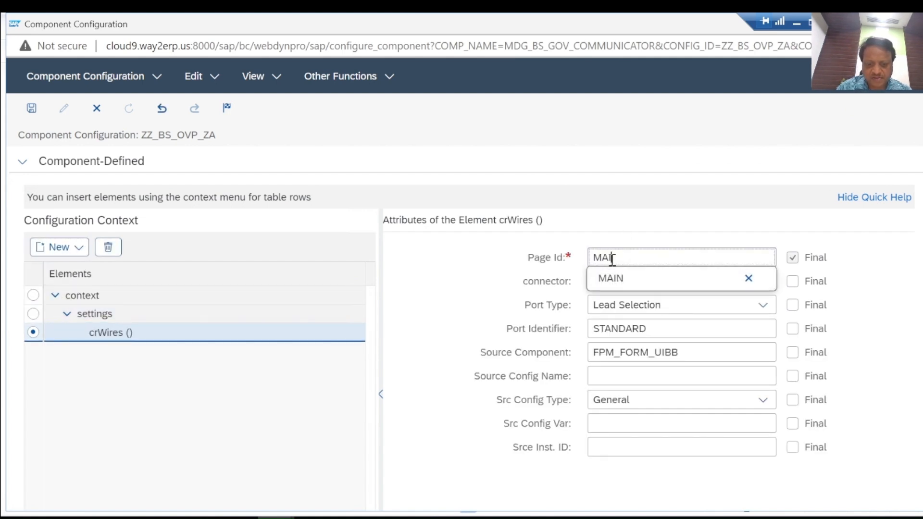
pyautogui.click(630, 204)
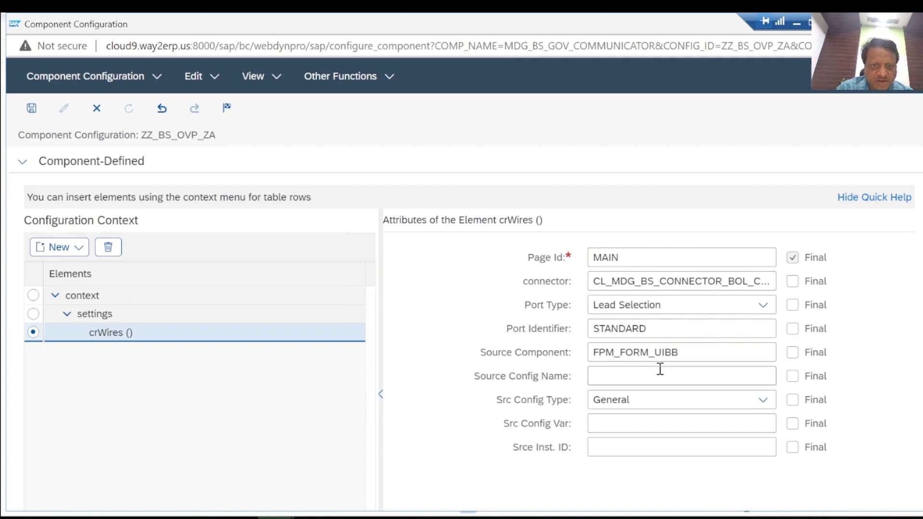
# Set the crWires source component to FPM_FORM_UIBB_GL2 and the source configuration name to ZZ_BS_LOCATION_FORM
pyautogui.click(694, 353)
pyautogui.write('_GL2')
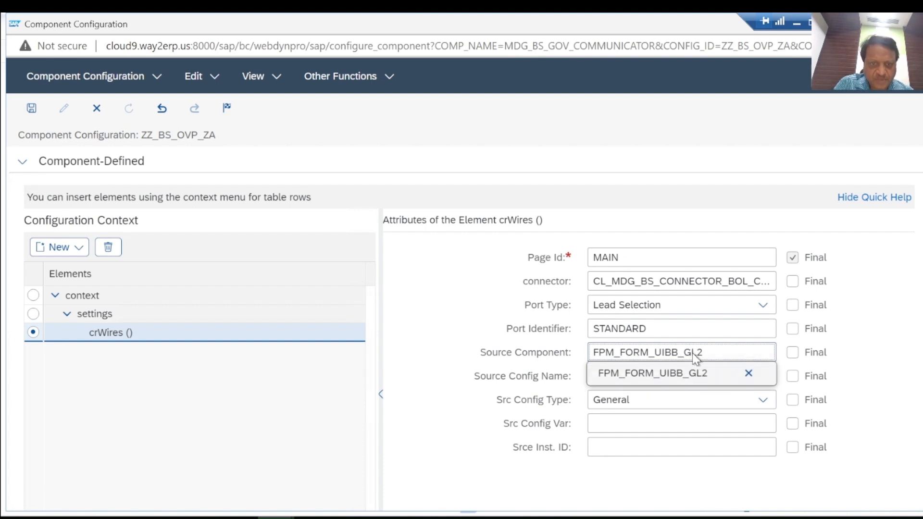
pyautogui.click(479, 359)
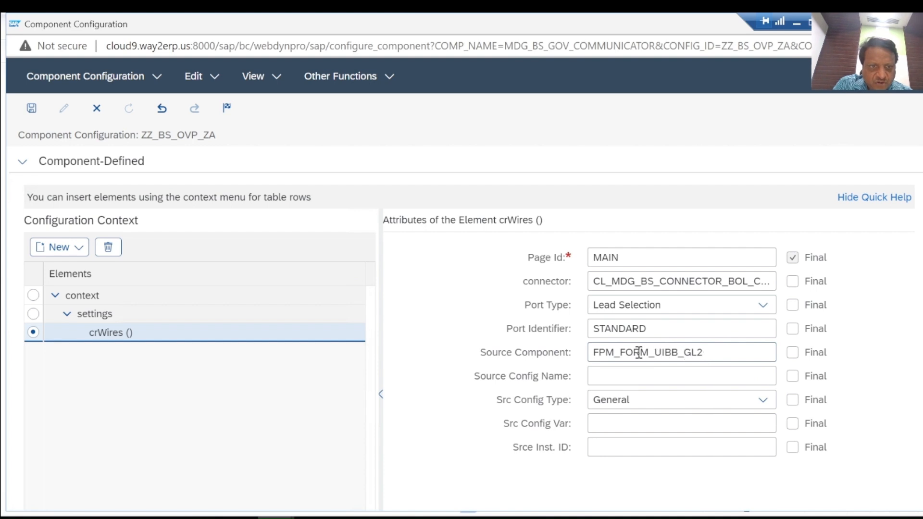
pyautogui.click(647, 378)
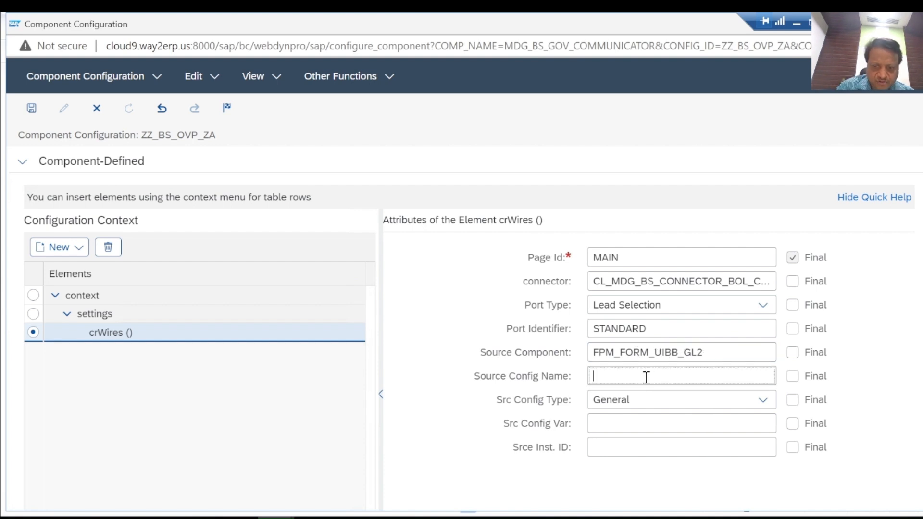
pyautogui.write('ZZ_BS_LOCATION_FORM')
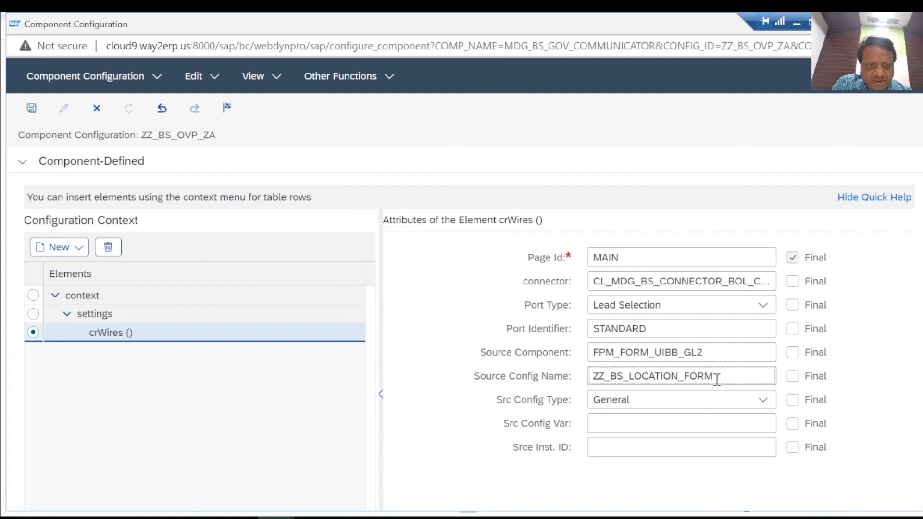
pyautogui.press('Return')
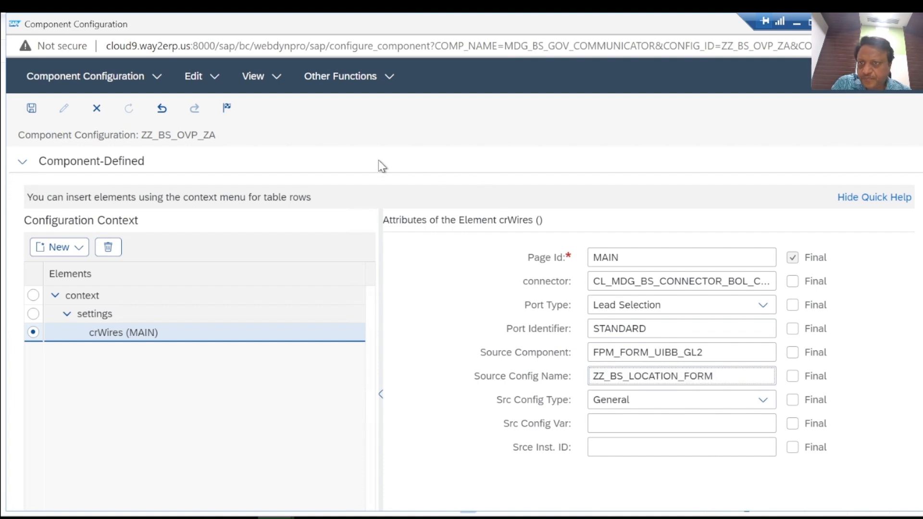
# Check the communicator configuration ZZ_BS_OVP_ZA for errors and save it
pyautogui.click(213, 79)
pyautogui.click(212, 222)
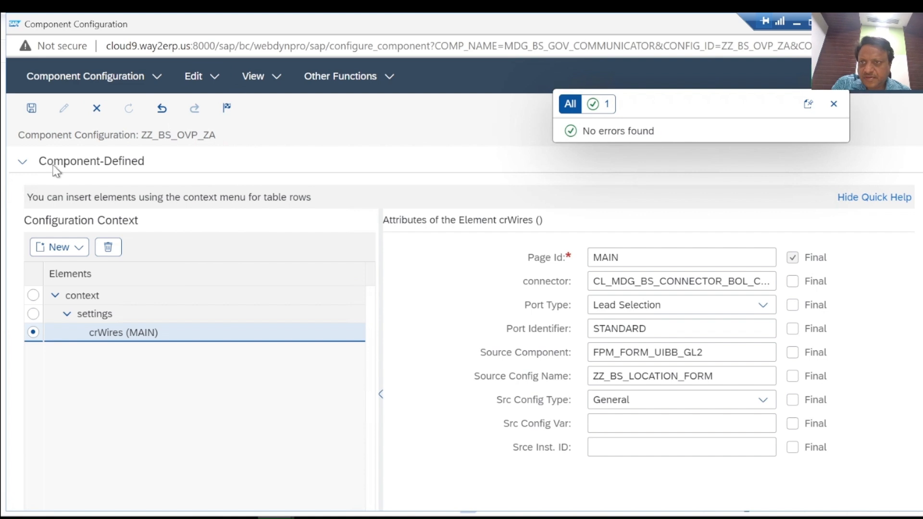
pyautogui.click(30, 109)
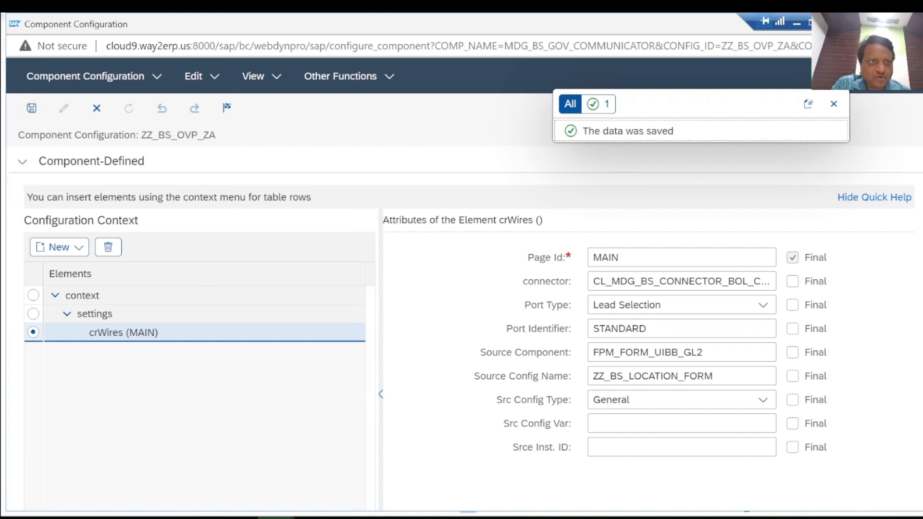
# Close the component configuration window and refresh the UI configurations list to update the communicator status
pyautogui.click(909, 23)
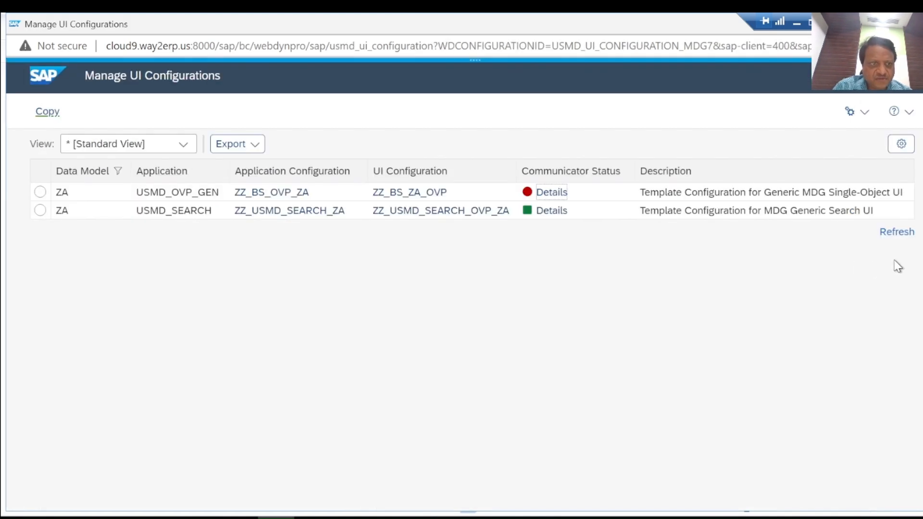
pyautogui.click(906, 232)
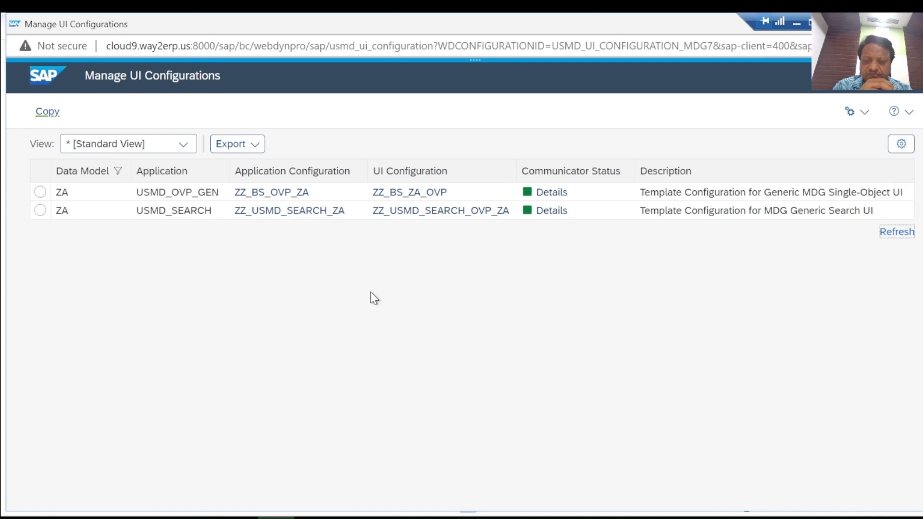
# Switch to Microsoft Whiteboard, tick off UI model and SOM UI, and write "WIRE / COMM." after LOCATION
pyautogui.click(798, 26)
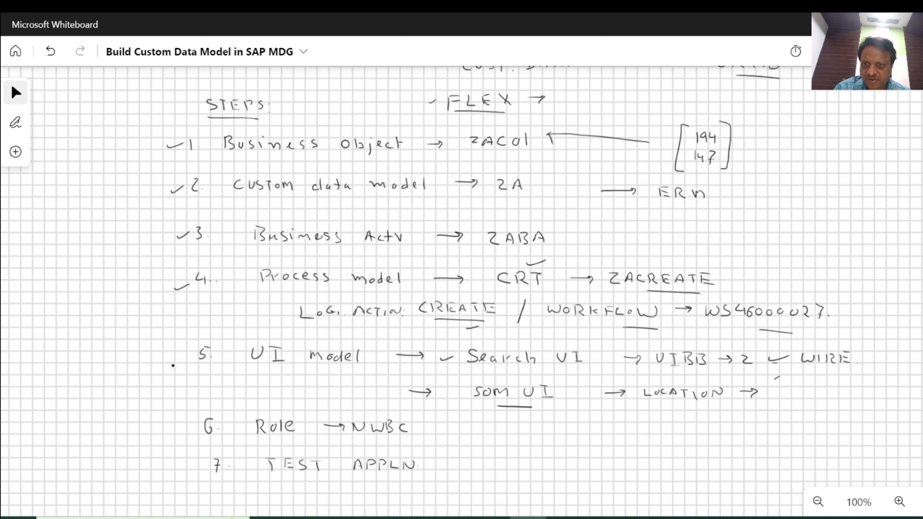
pyautogui.moveTo(172, 367); pyautogui.dragTo(198, 360)
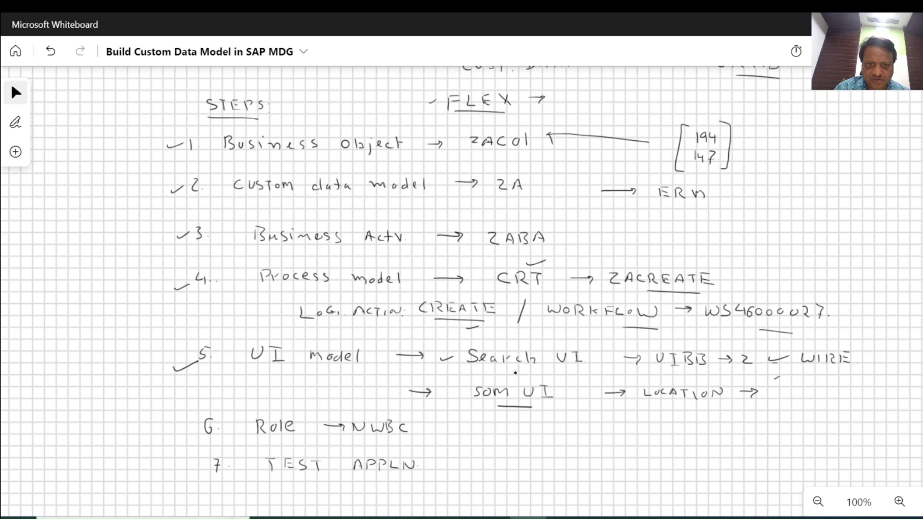
pyautogui.moveTo(443, 394); pyautogui.dragTo(467, 387)
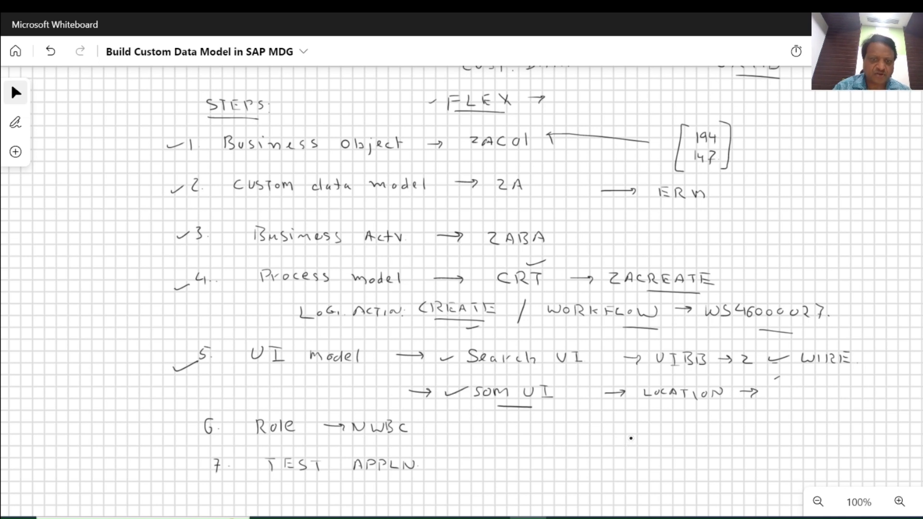
pyautogui.moveTo(790, 390); pyautogui.dragTo(797, 396)
pyautogui.click(806, 398)
pyautogui.moveTo(800, 389)
pyautogui.mouseDown()
pyautogui.moveTo(800, 398)
pyautogui.moveTo(860, 402)
pyautogui.moveTo(867, 413)
pyautogui.mouseUp()
pyautogui.click(863, 396)
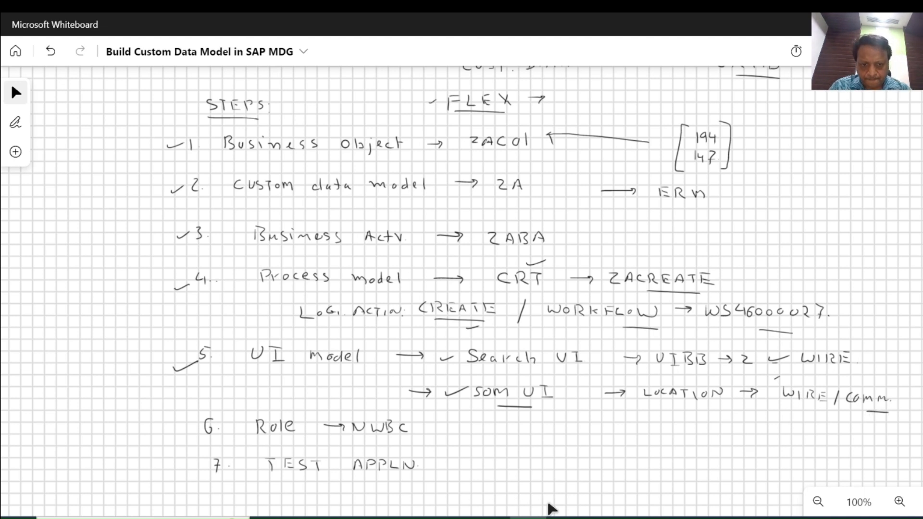
# Return to the SAP Display IMG window and open the custom definition linking logical actions with UI application and business activity under Process Modeling
pyautogui.moveTo(534, 518)
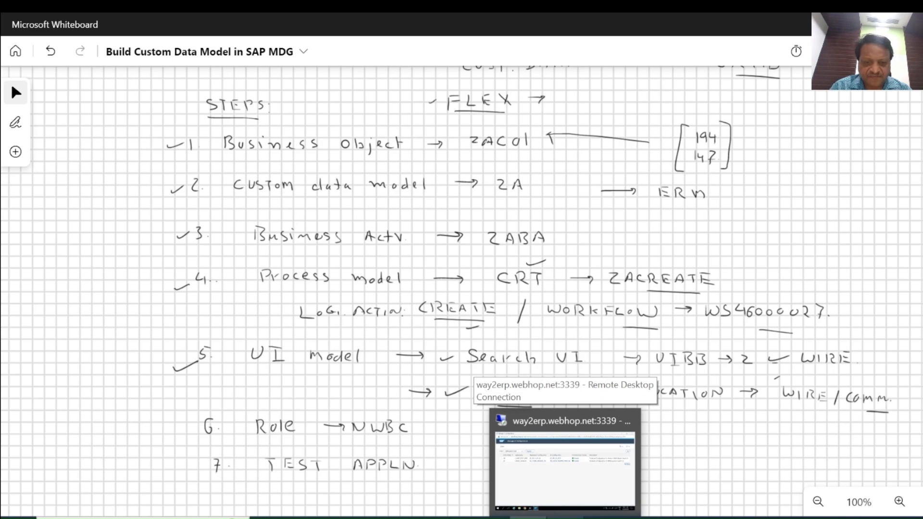
pyautogui.click(565, 461)
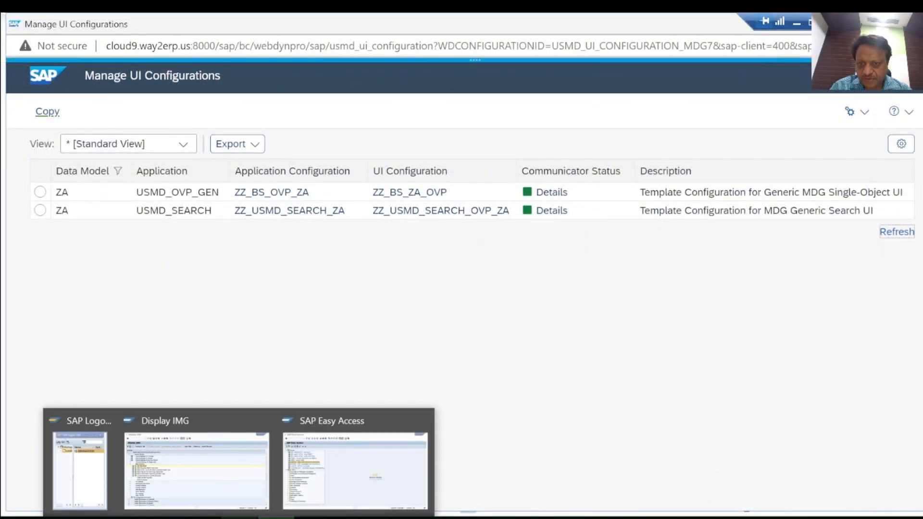
pyautogui.click(221, 472)
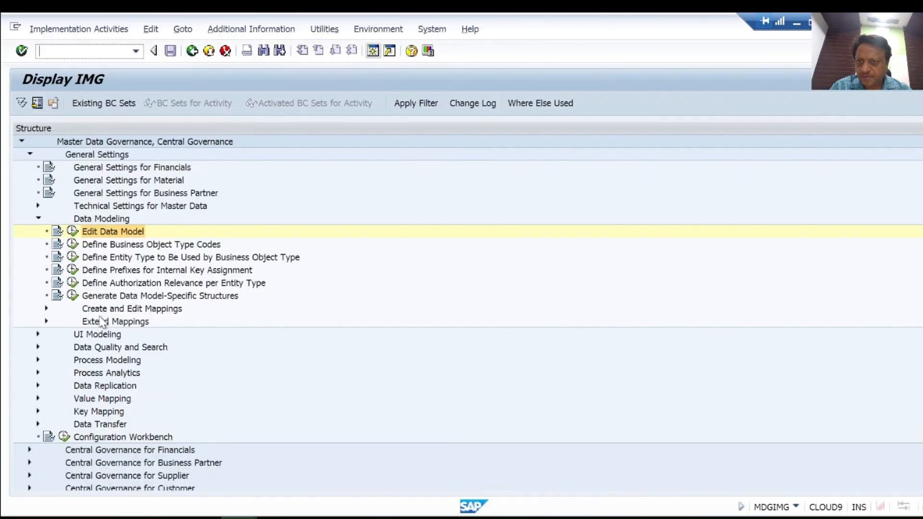
pyautogui.click(37, 360)
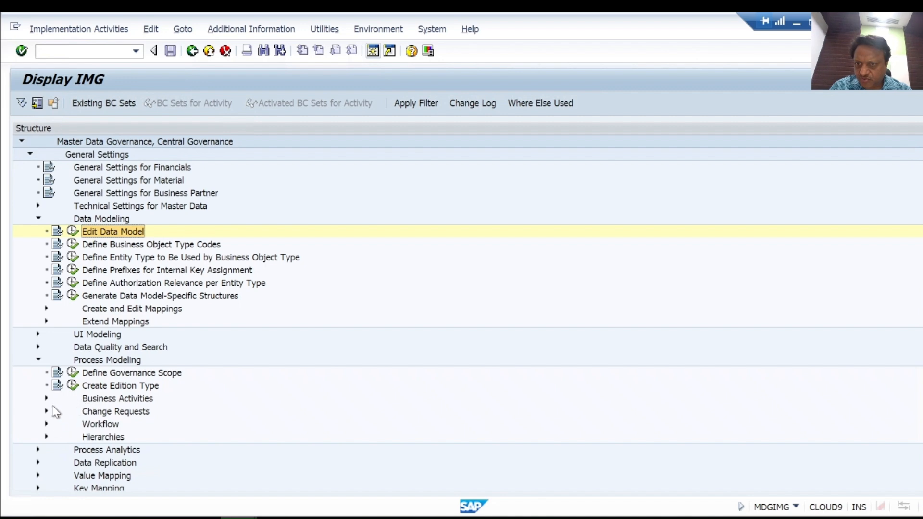
pyautogui.click(46, 399)
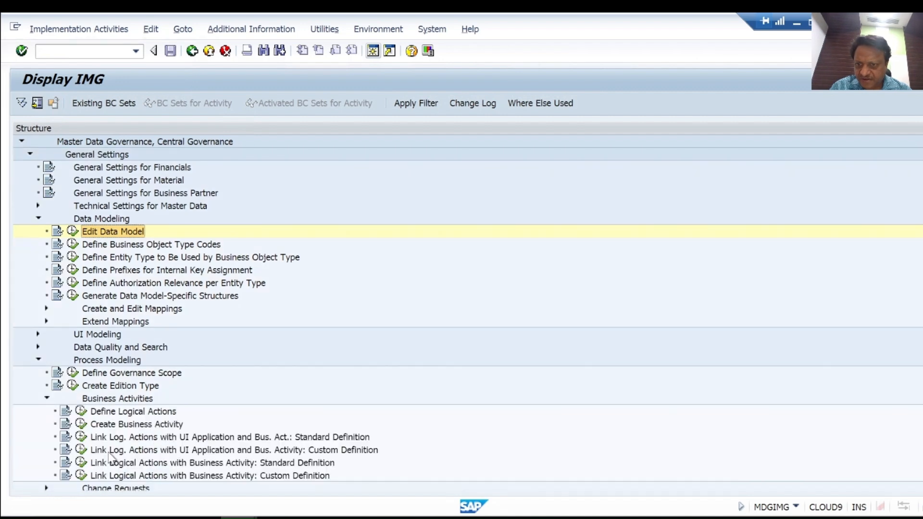
pyautogui.click(81, 462)
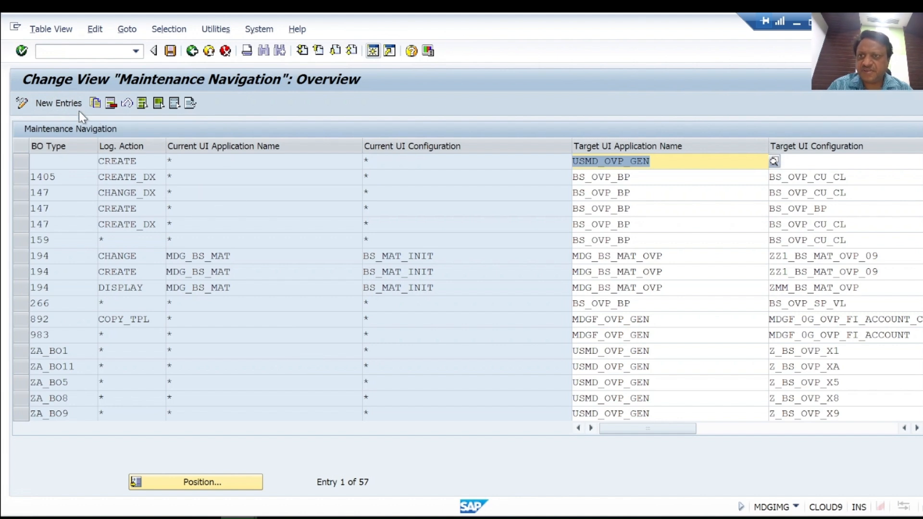
# Add a new entry for BO type ZAC01 with * as logical action, current UI application name and current UI configuration
pyautogui.click(58, 103)
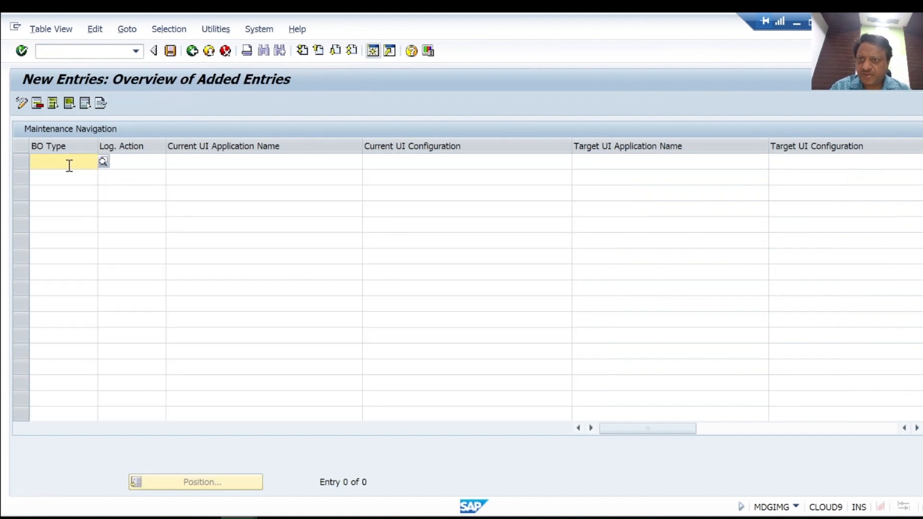
pyautogui.write('ZAC01')
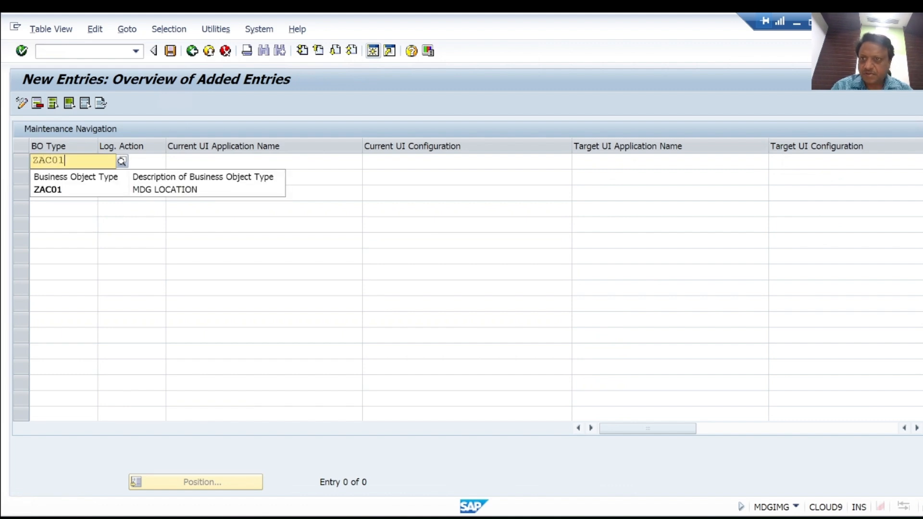
pyautogui.click(48, 190)
pyautogui.click(159, 164)
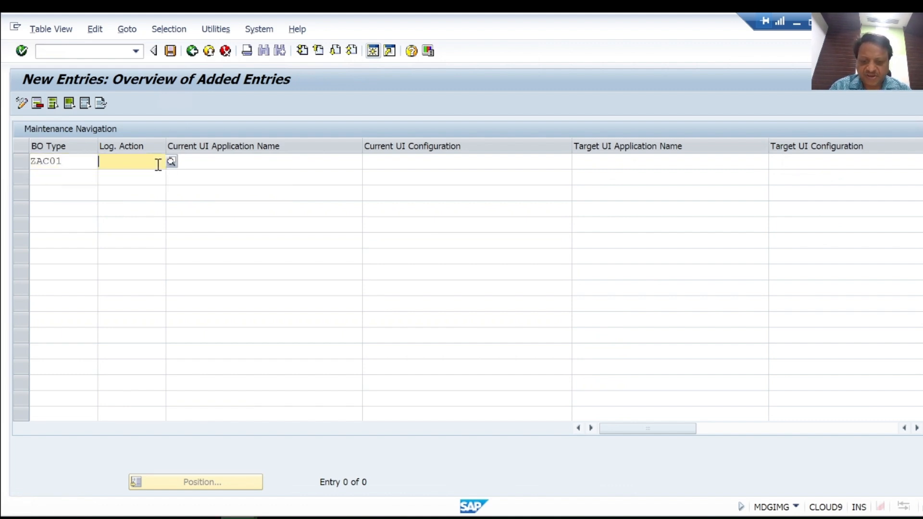
pyautogui.write('*')
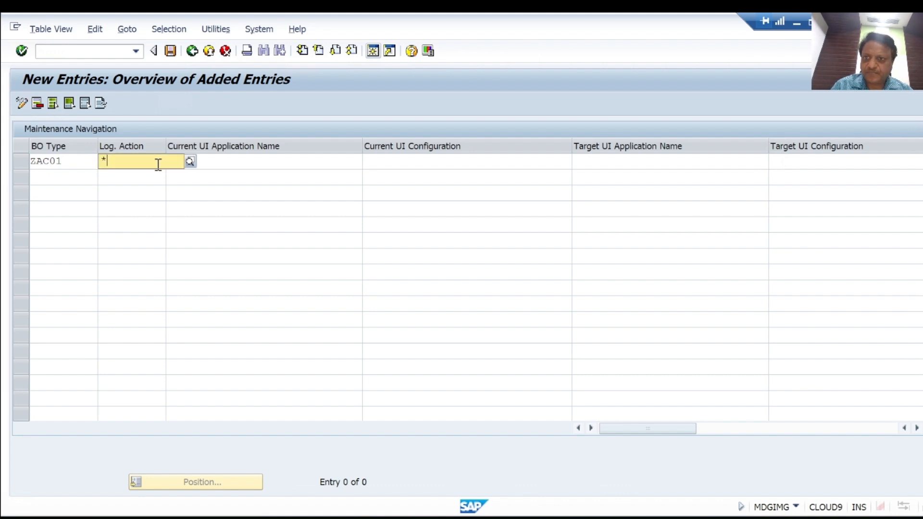
pyautogui.click(250, 161)
pyautogui.write('*')
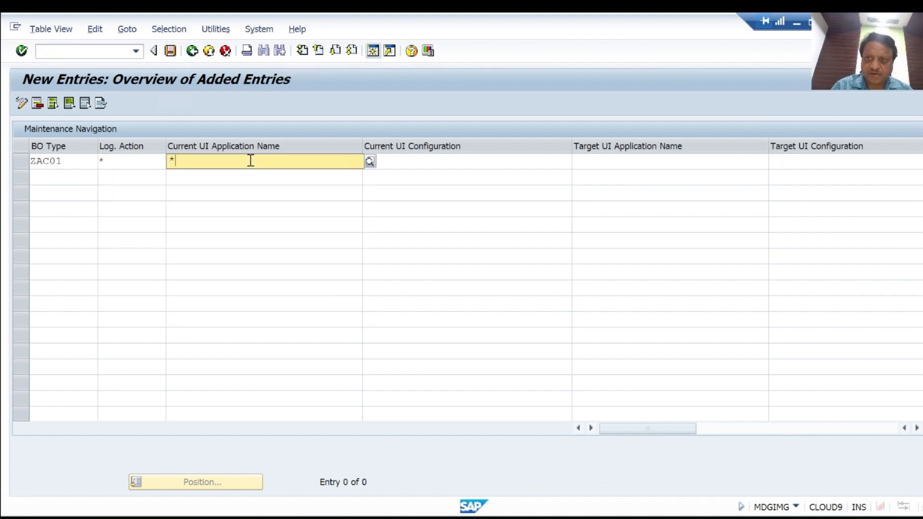
pyautogui.click(429, 165)
pyautogui.write('*')
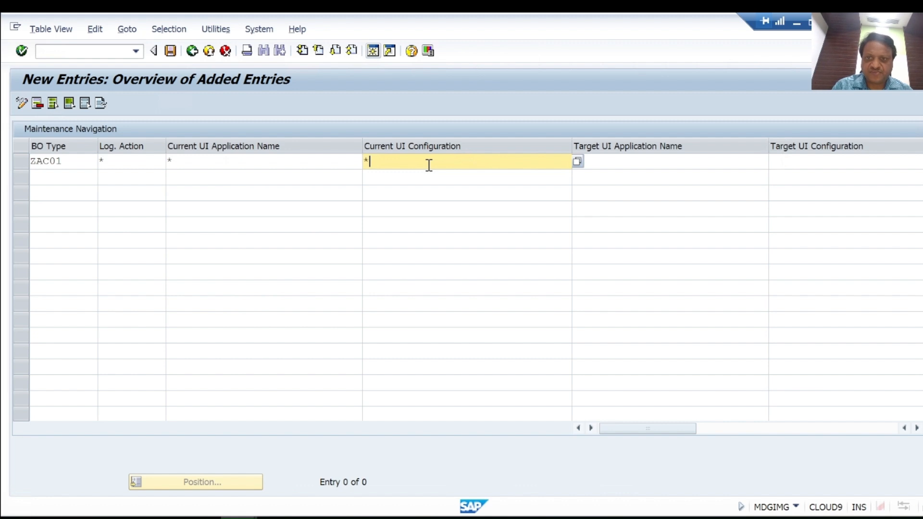
# Set the entry's target UI application name to USMD_OVP_GEN and narrow the Current UI Configuration column
pyautogui.click(701, 161)
pyautogui.write('USMD_')
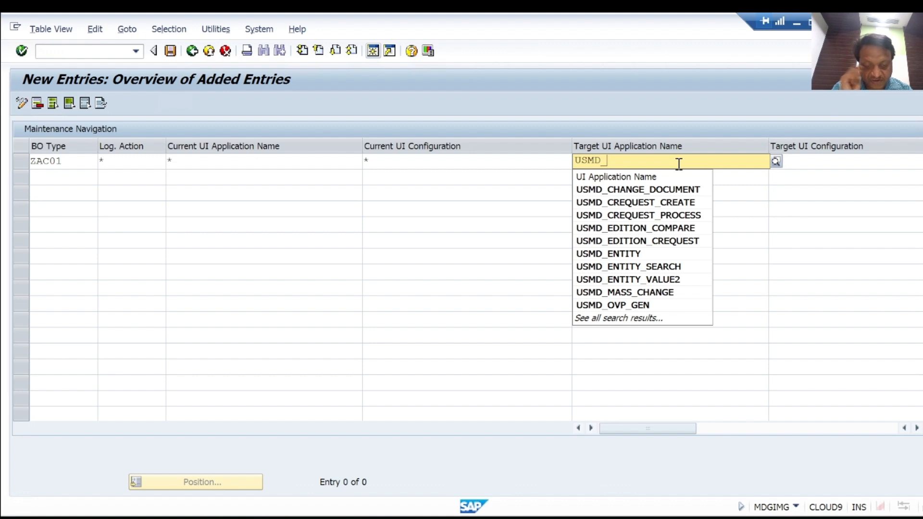
pyautogui.click(616, 304)
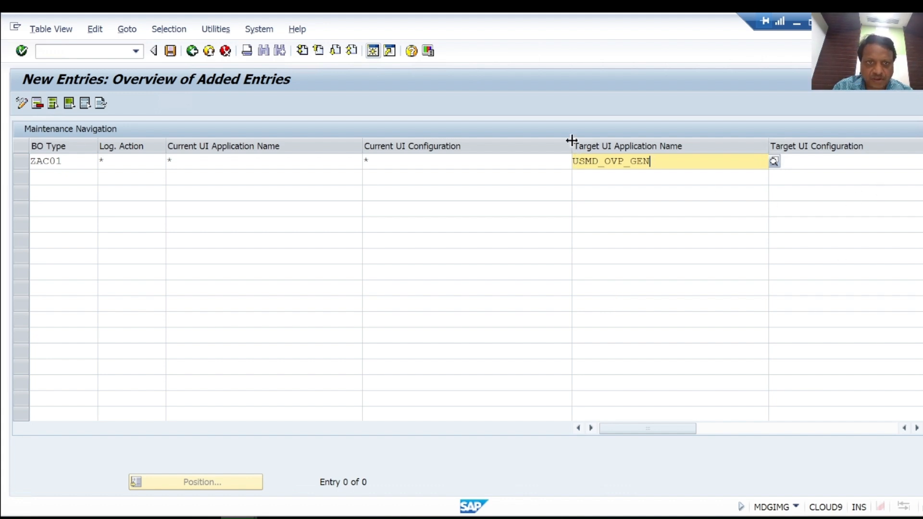
pyautogui.moveTo(571, 142); pyautogui.dragTo(476, 144)
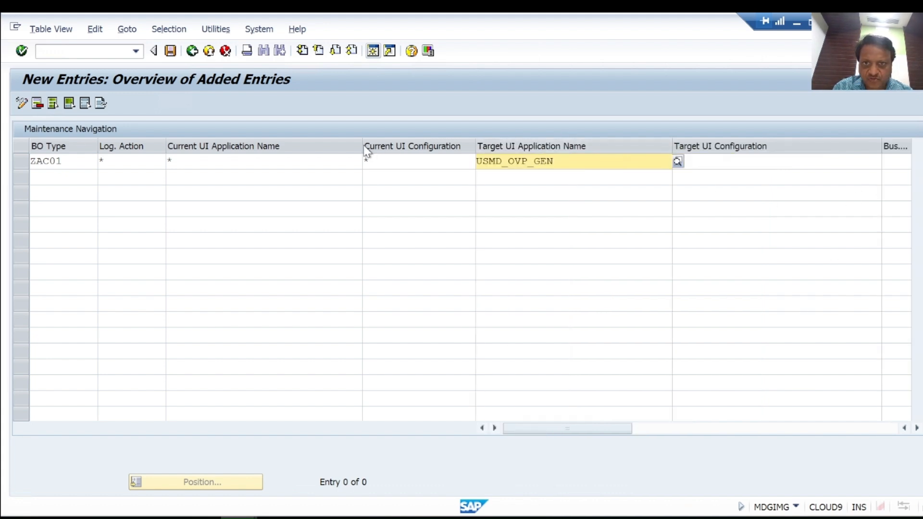
# Set the ZAC01 entry's target UI configuration to ZZ_BS_OVP_ZA and its business activity to ZABA
pyautogui.moveTo(363, 145); pyautogui.dragTo(305, 145)
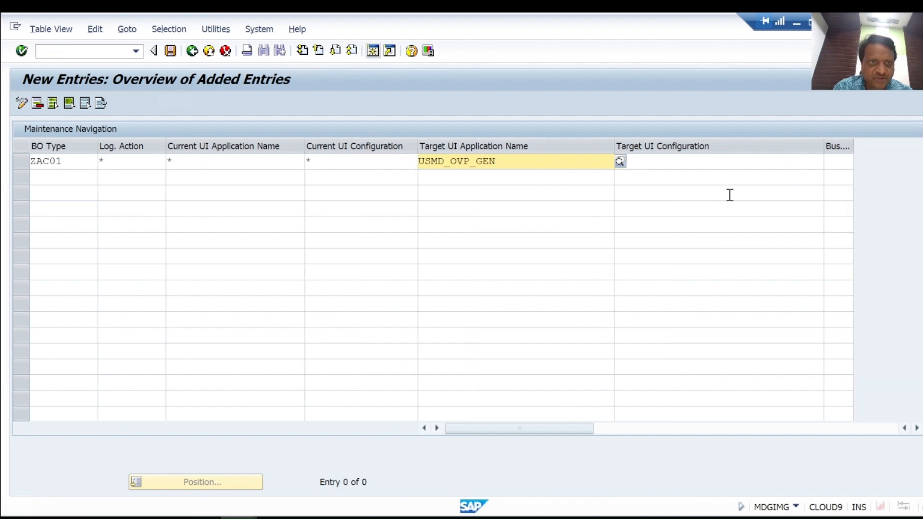
pyautogui.click(801, 161)
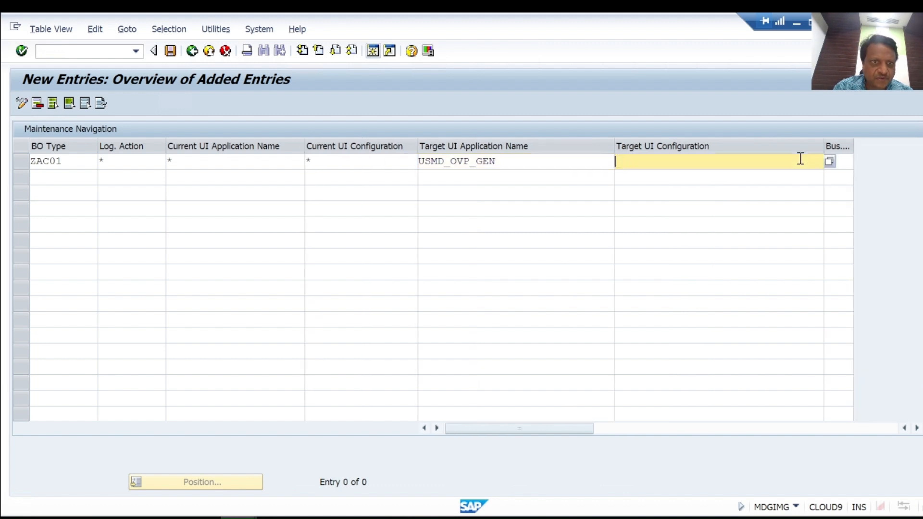
pyautogui.click(829, 161)
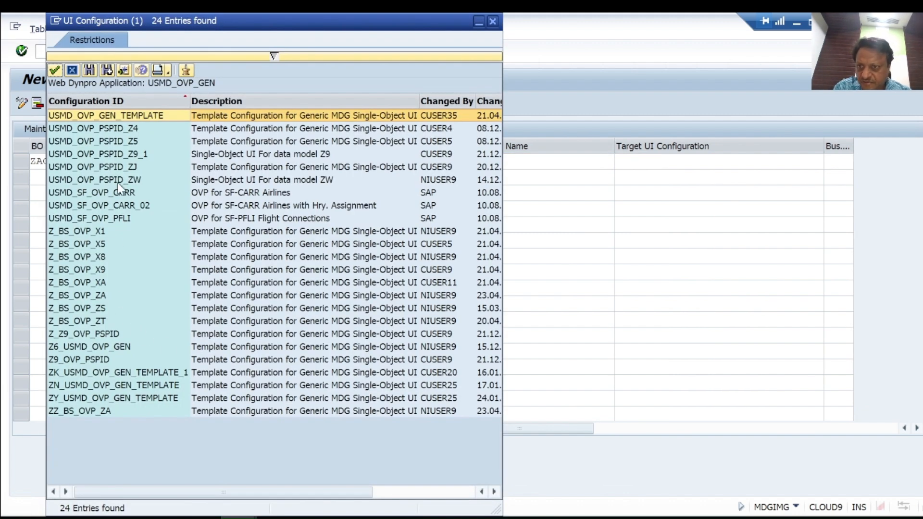
pyautogui.doubleClick(87, 412)
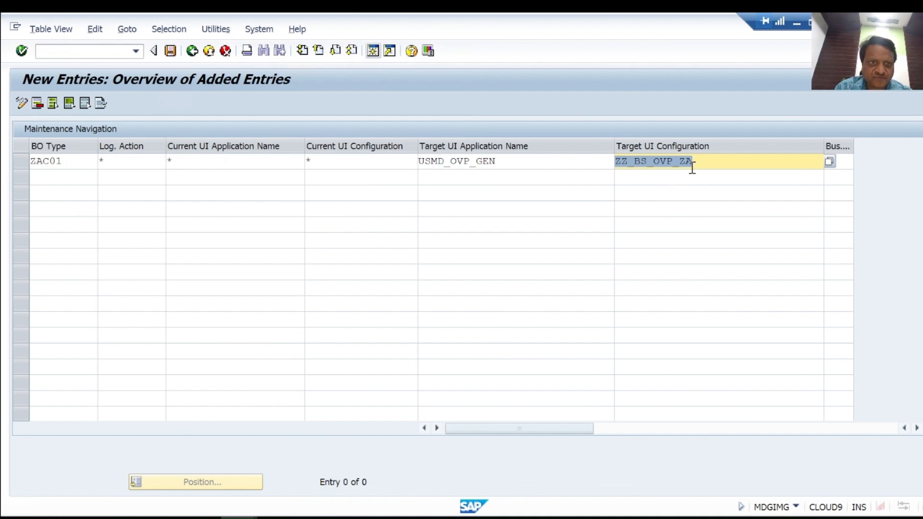
pyautogui.click(705, 162)
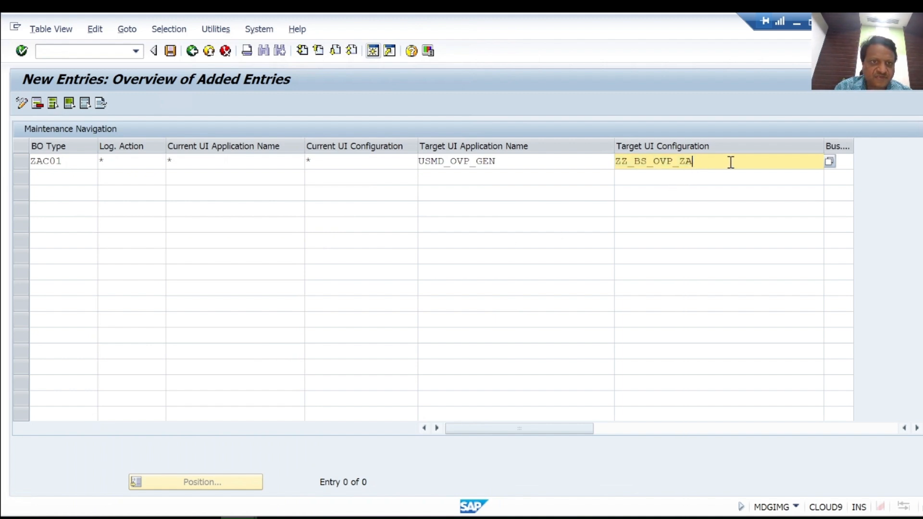
pyautogui.click(843, 161)
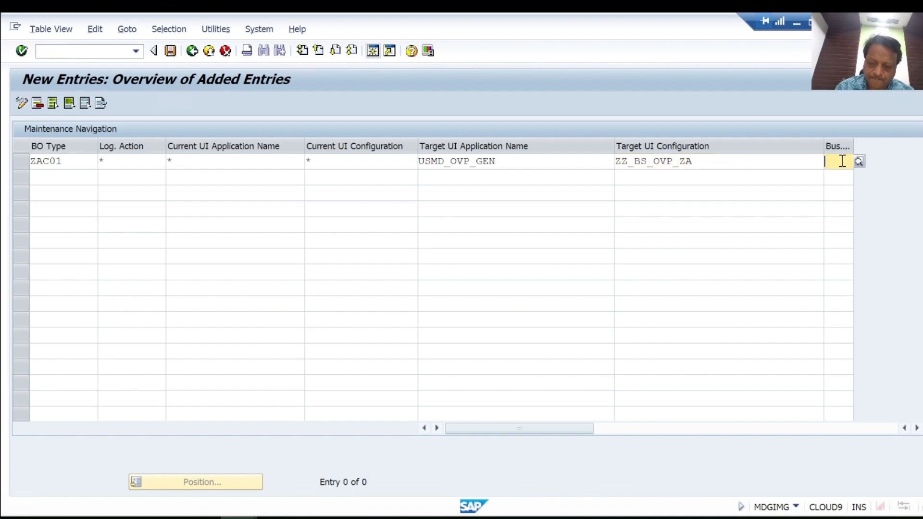
pyautogui.write('ZA')
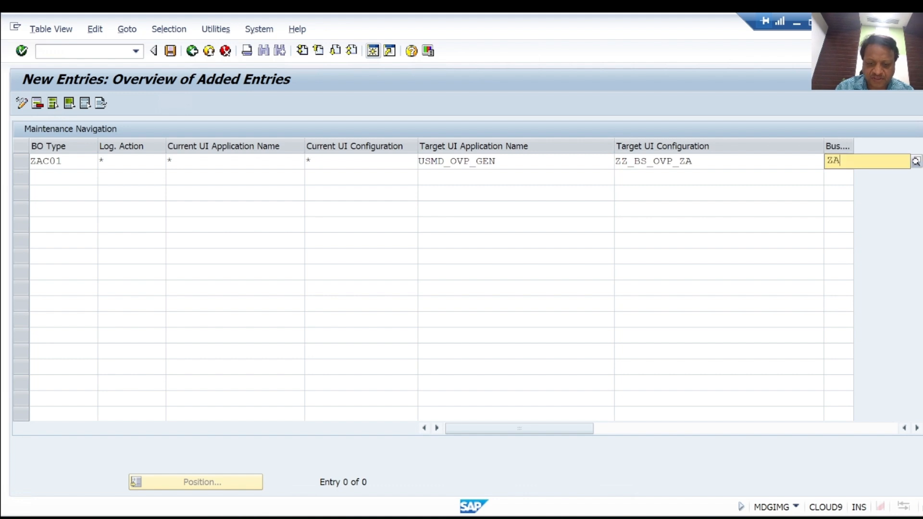
pyautogui.write('BA')
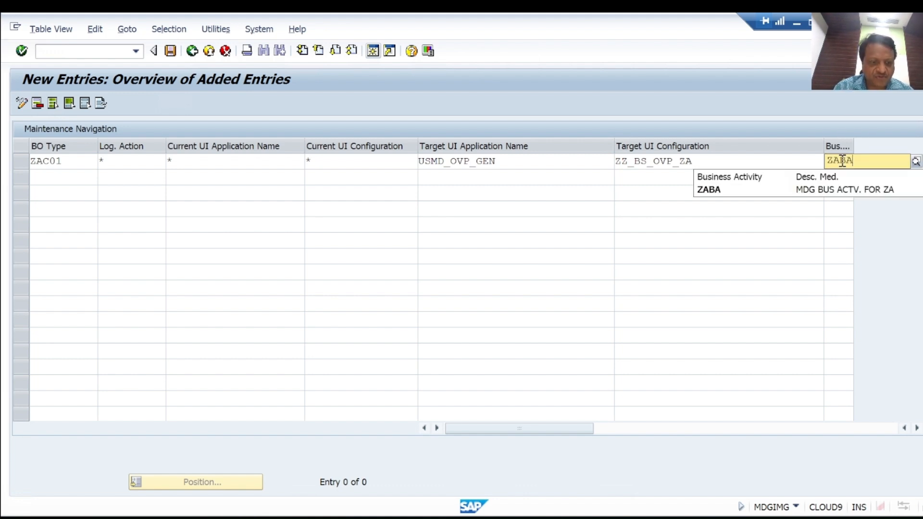
pyautogui.press('Return')
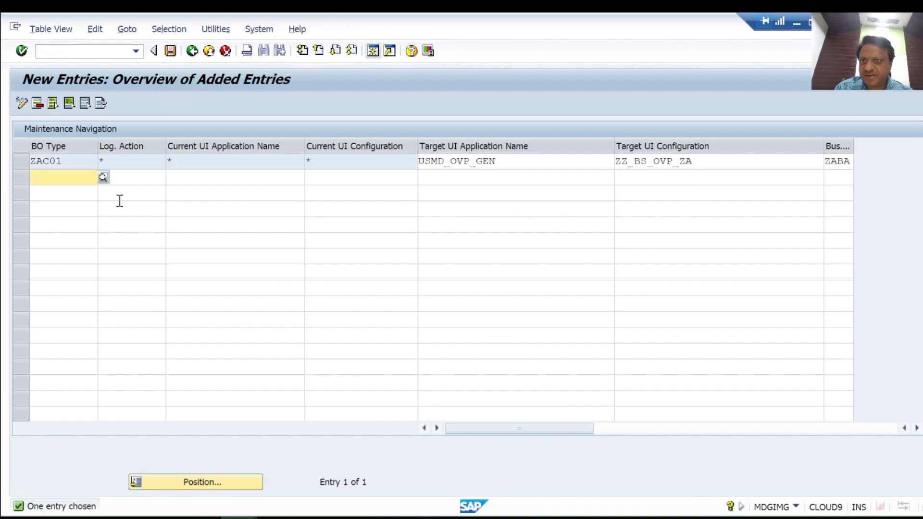
# Save the maintenance navigation entry to the proposed training customizing request and return to the IMG structure
pyautogui.click(173, 51)
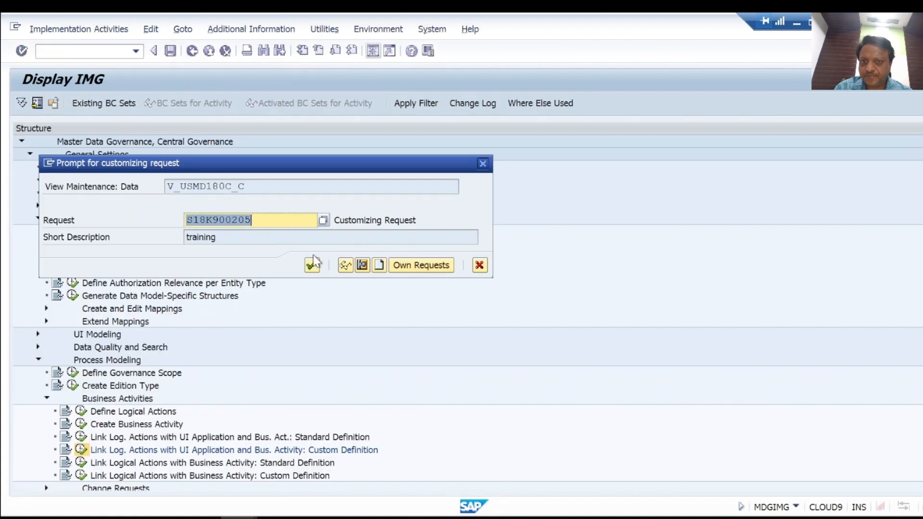
pyautogui.click(312, 264)
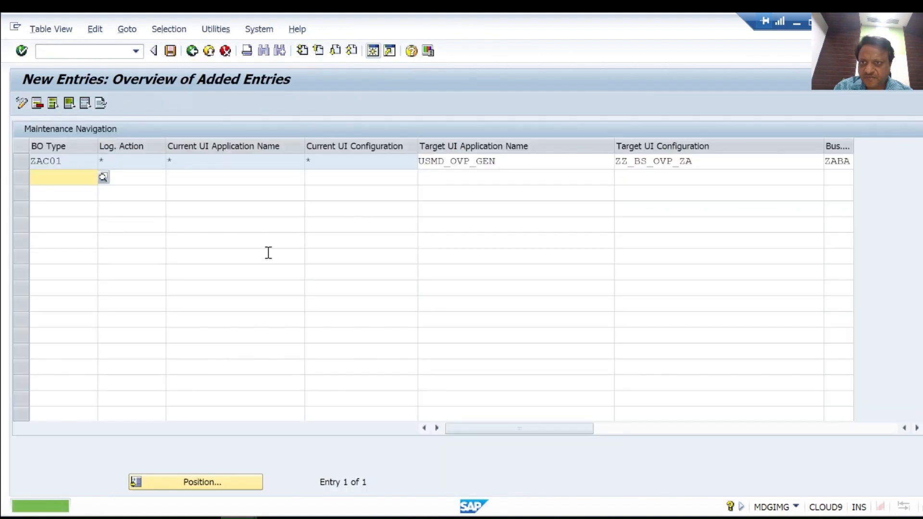
pyautogui.click(192, 51)
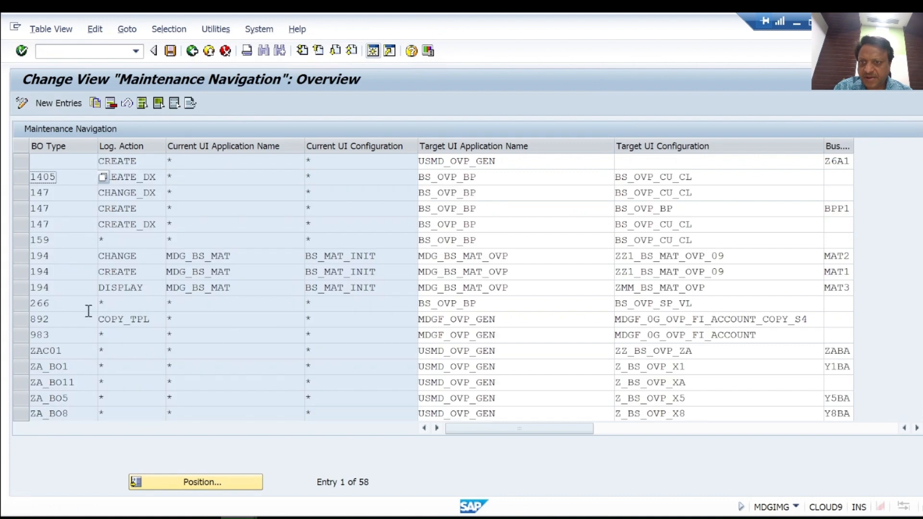
pyautogui.click(191, 51)
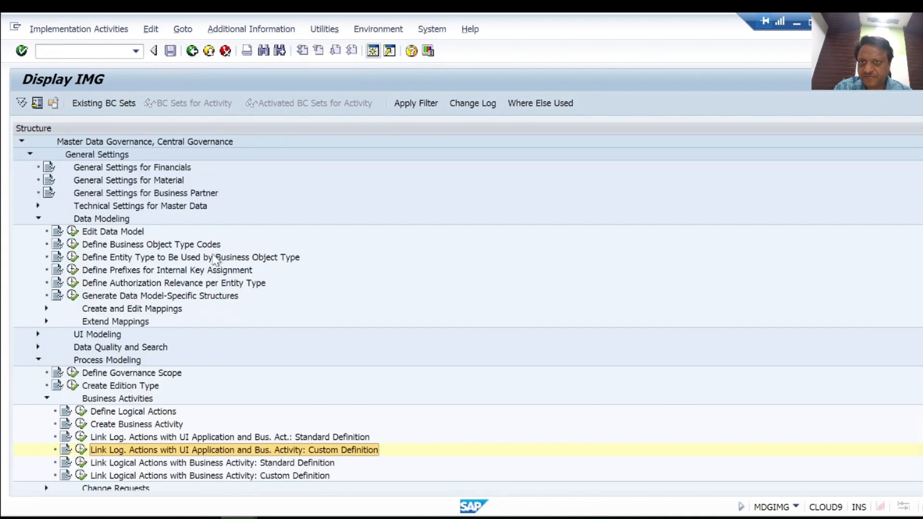
# Open the custom definition linking logical actions with business activity and add a new entry for UI application USMD_OVP_GEN
pyautogui.click(82, 475)
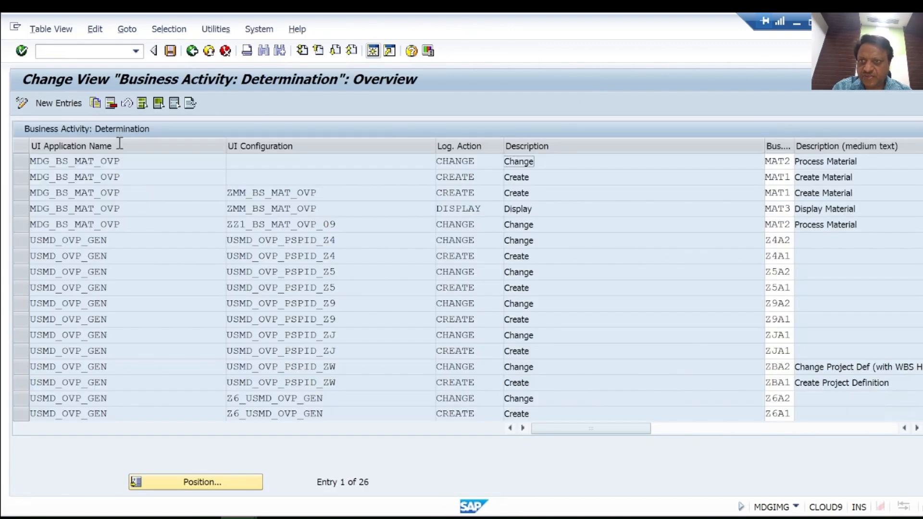
pyautogui.click(59, 103)
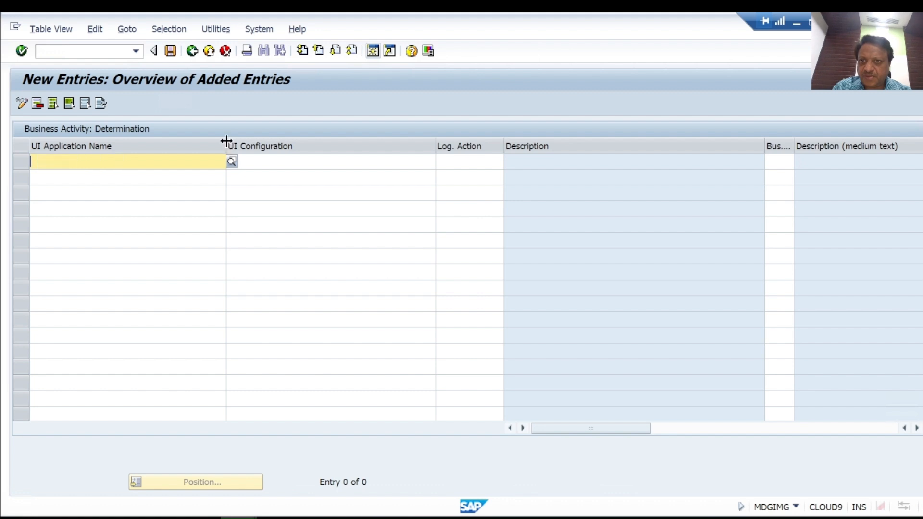
pyautogui.moveTo(226, 141); pyautogui.dragTo(149, 142)
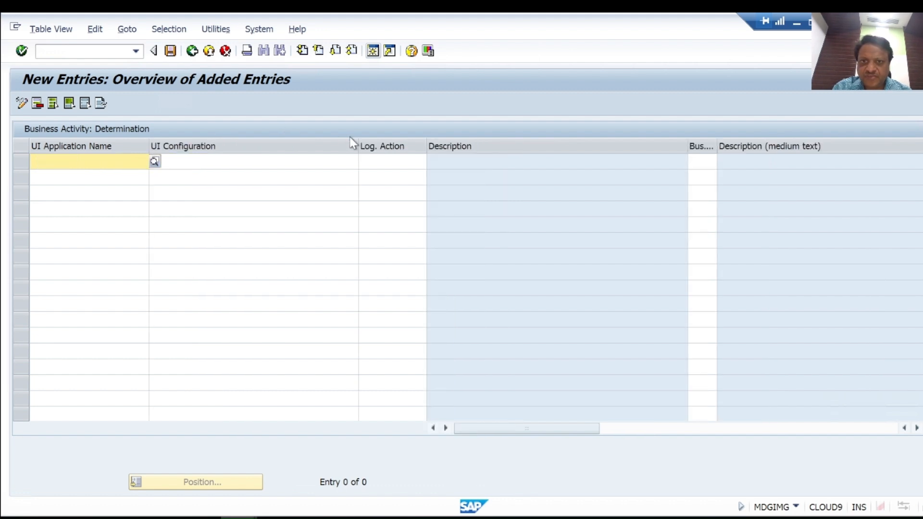
pyautogui.moveTo(358, 144); pyautogui.dragTo(269, 145)
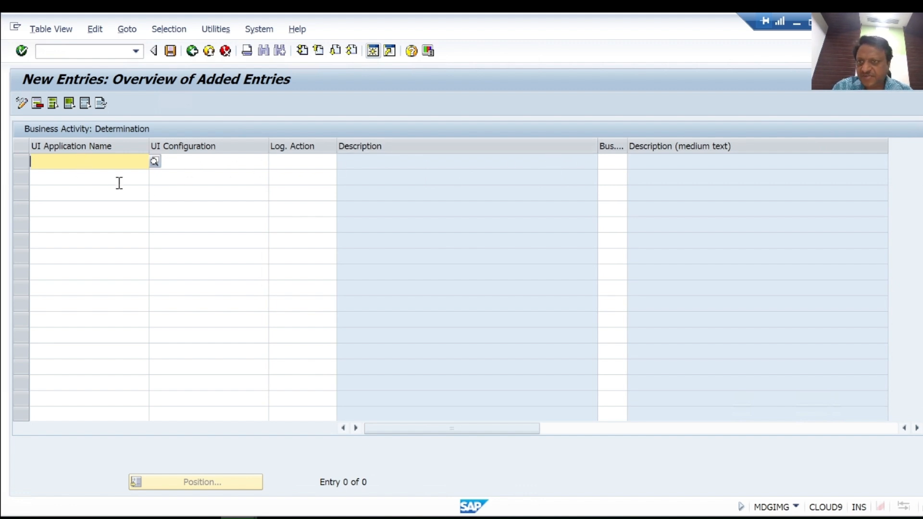
pyautogui.write('US')
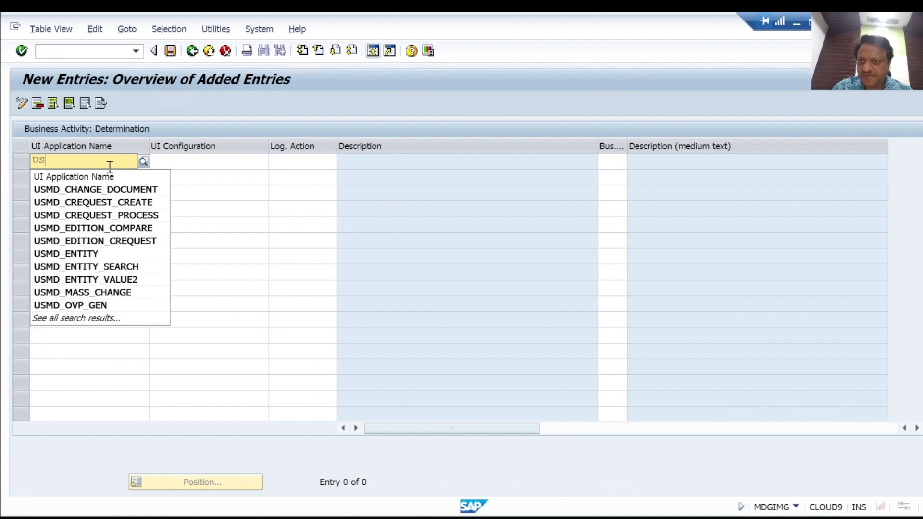
pyautogui.click(75, 305)
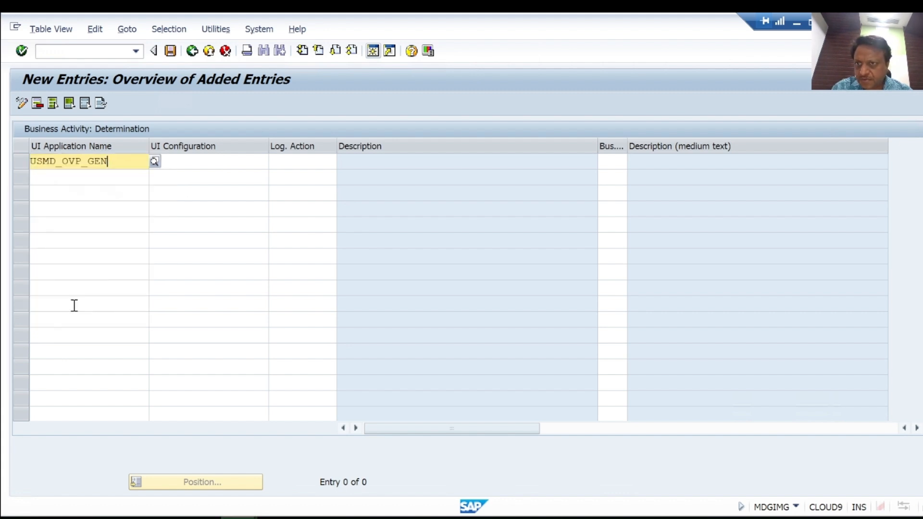
# Set the new determination entry's UI configuration to ZZ_BS_OVP_ZA from the available configurations
pyautogui.click(219, 164)
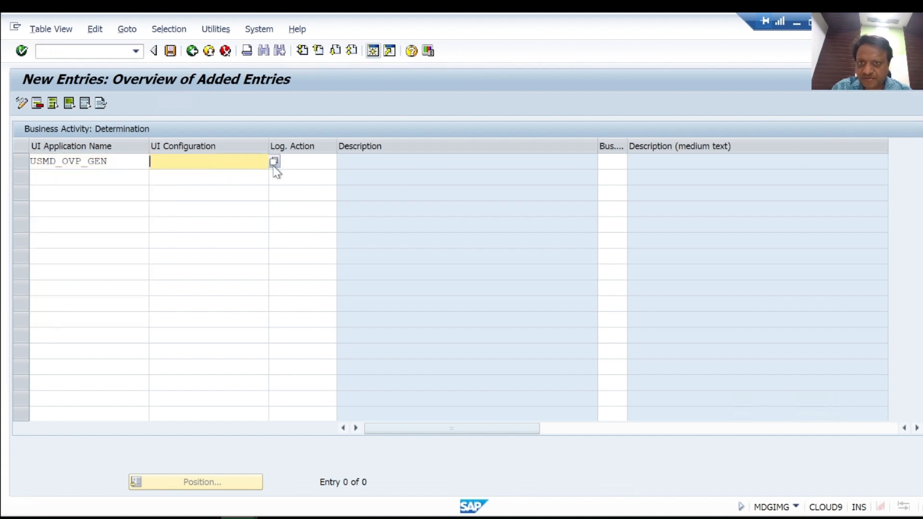
pyautogui.click(275, 163)
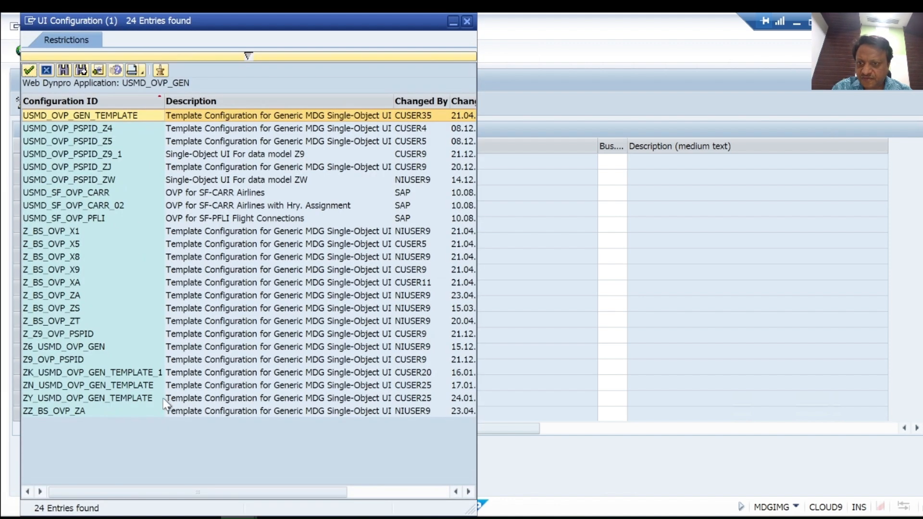
pyautogui.click(59, 412)
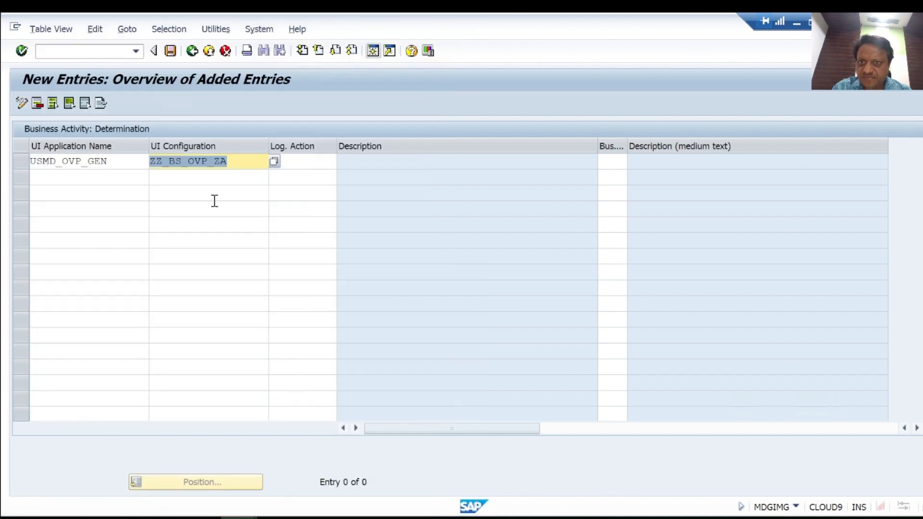
pyautogui.click(240, 164)
# Assign logical action CREATE and business activity ZABA to the determination entry
pyautogui.click(307, 158)
pyautogui.write('CREATE')
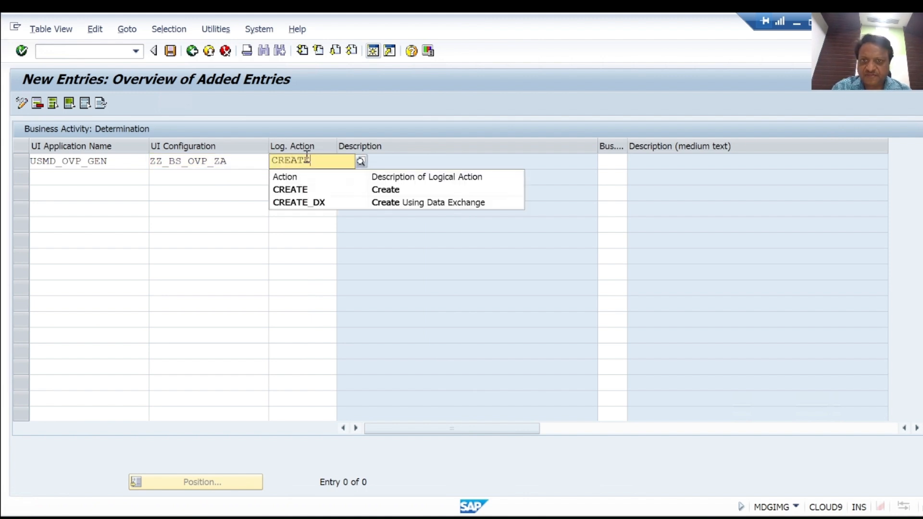
pyautogui.click(300, 189)
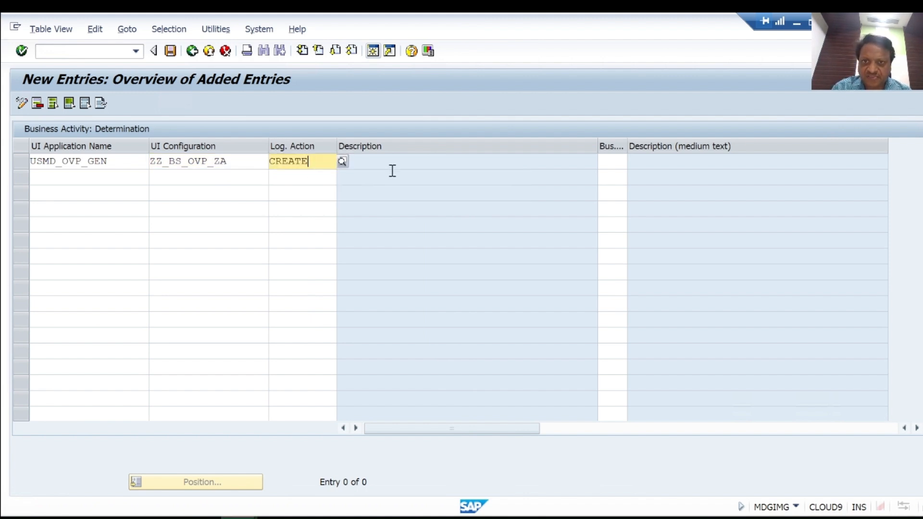
pyautogui.click(620, 162)
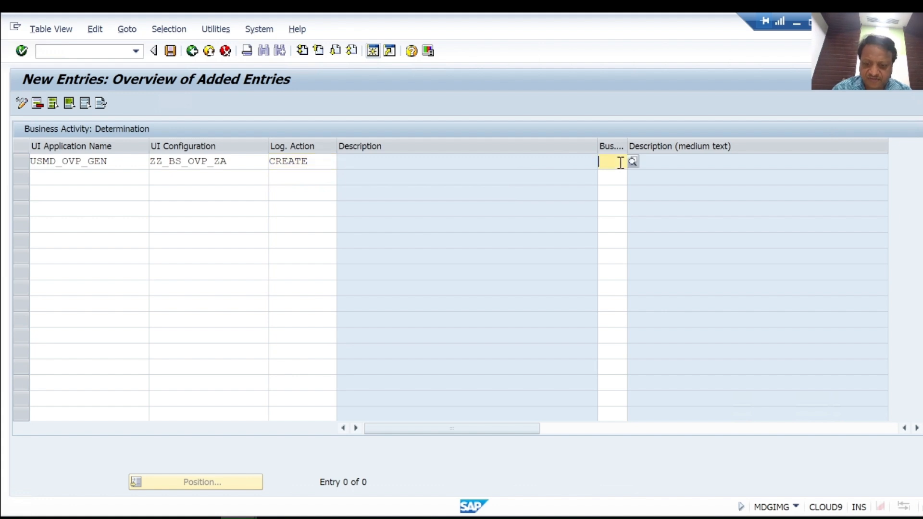
pyautogui.write('ZABA')
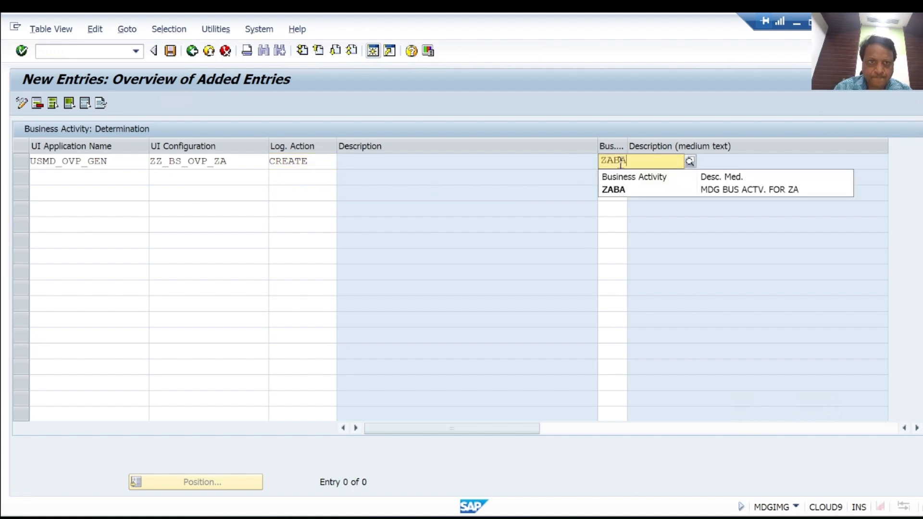
pyautogui.press('Return')
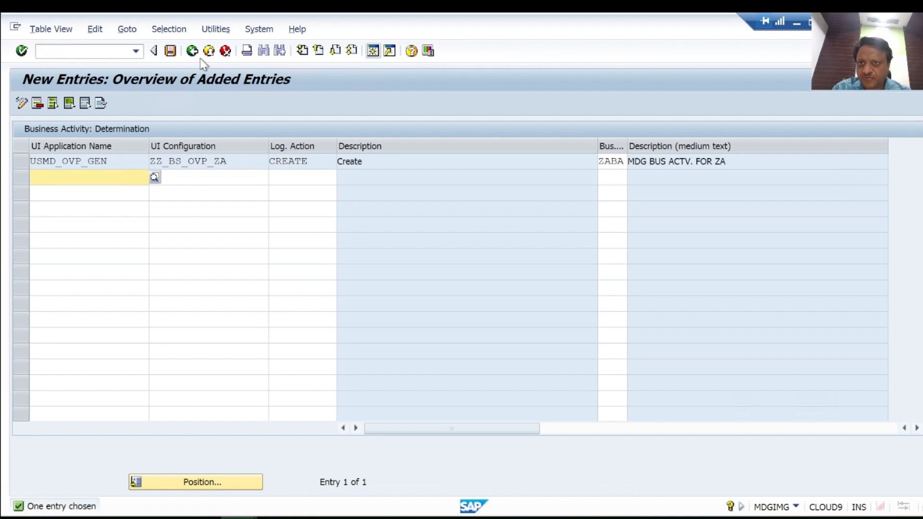
# Save the business activity determination entry to the training customizing request and return to the IMG structure
pyautogui.click(171, 51)
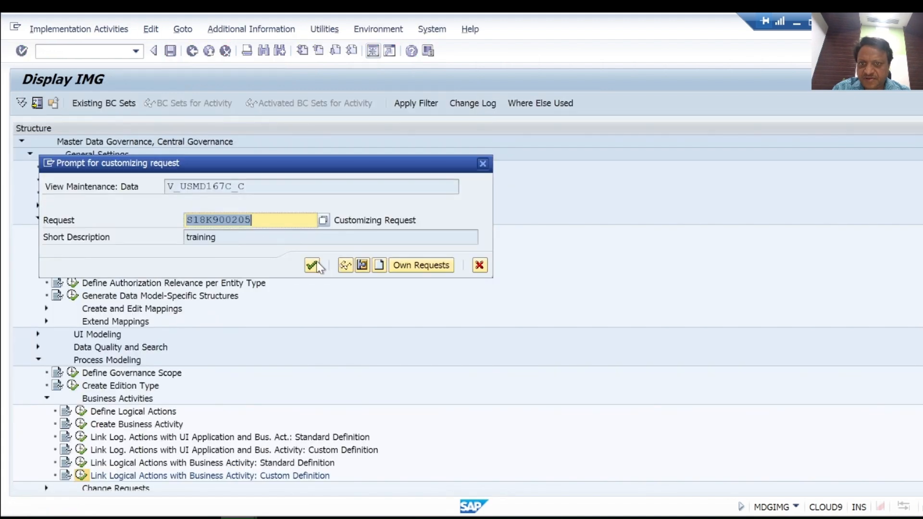
pyautogui.click(315, 268)
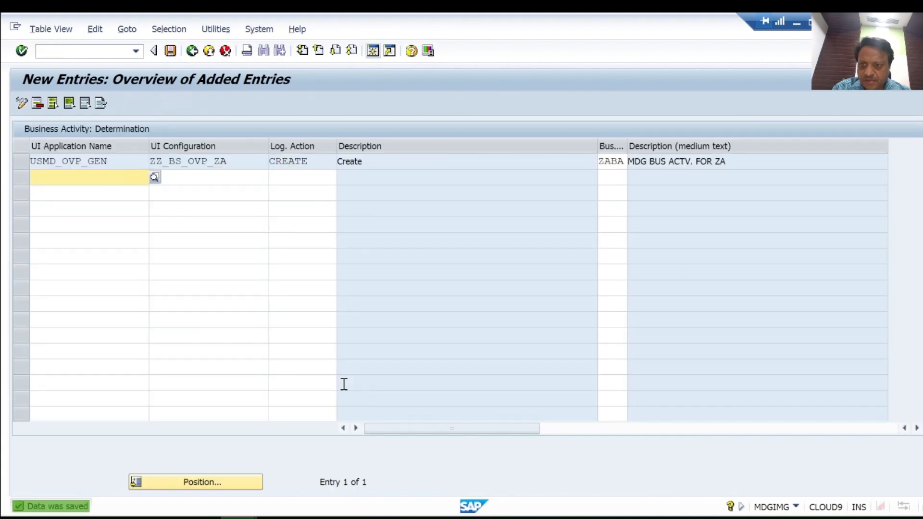
pyautogui.click(208, 50)
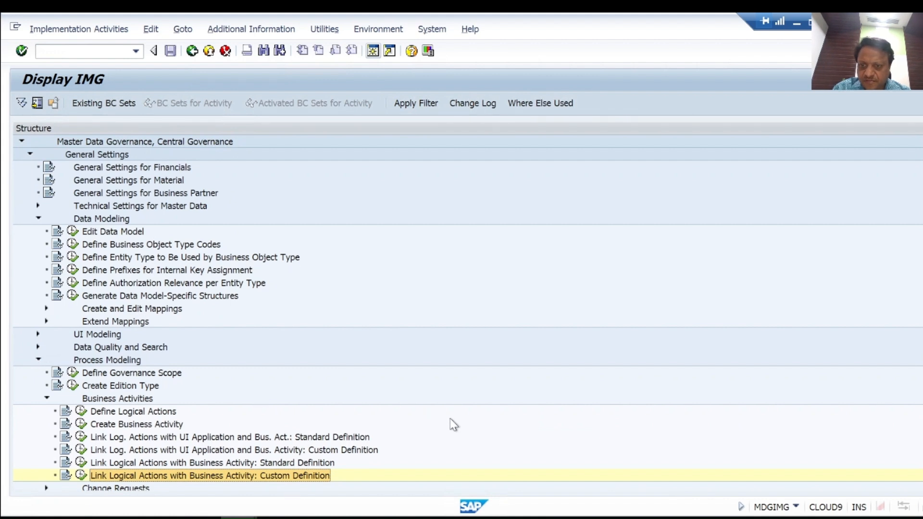
# Switch to Microsoft Whiteboard, tick off step 6 (Role → NWBC), and return to the SAP window
pyautogui.click(796, 27)
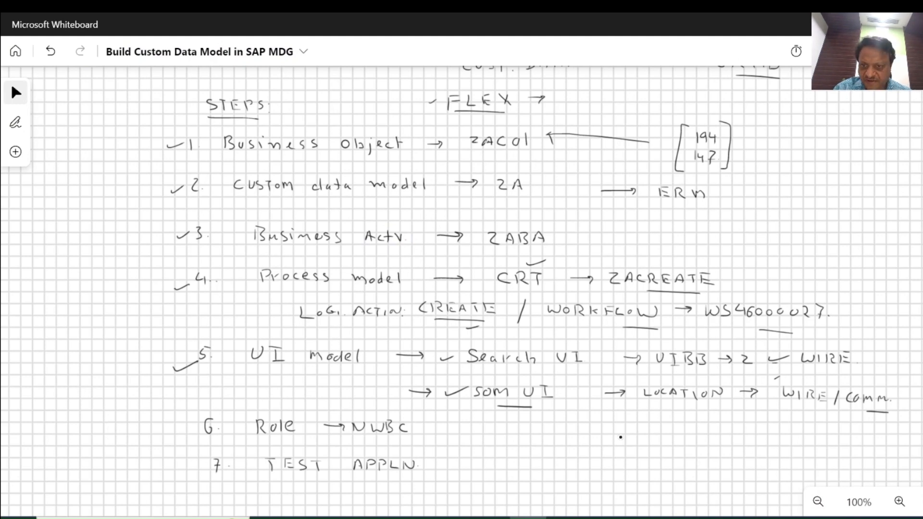
pyautogui.moveTo(177, 426); pyautogui.dragTo(199, 421)
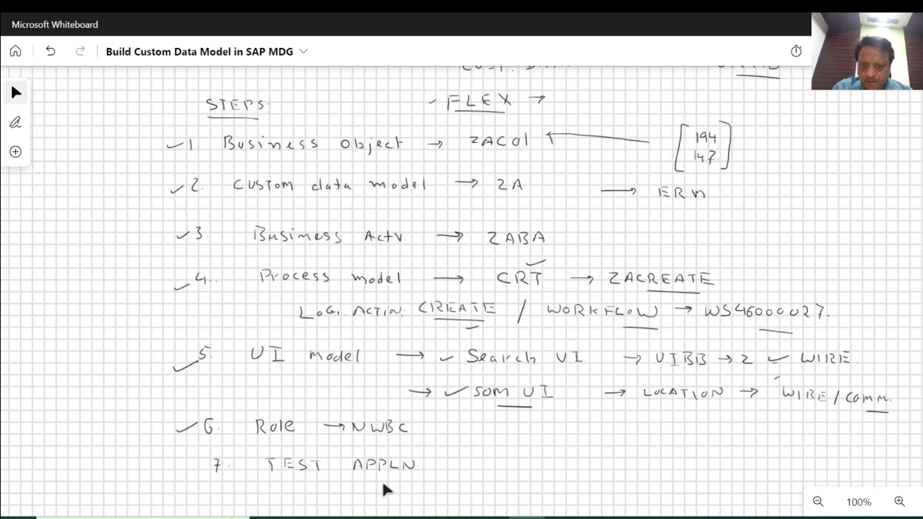
pyautogui.click(563, 518)
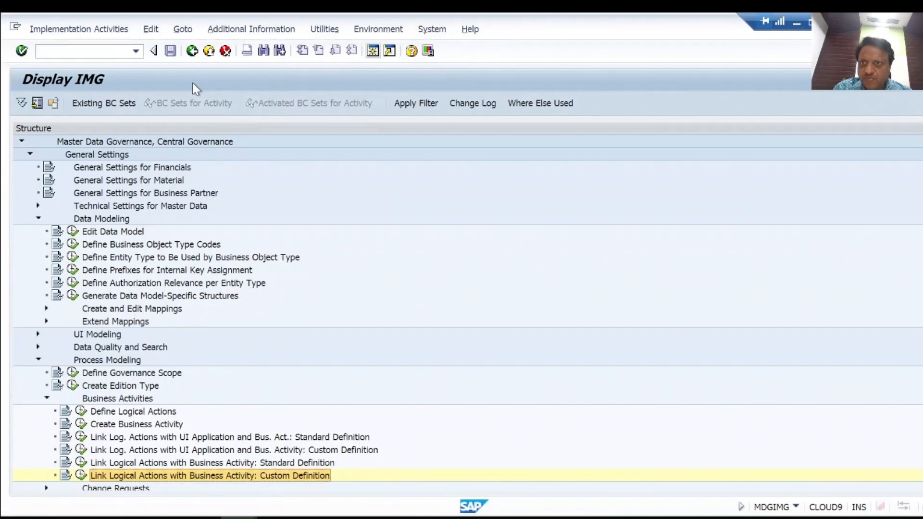
# Leave the IMG and open Role Maintenance with transaction PFCG
pyautogui.click(212, 51)
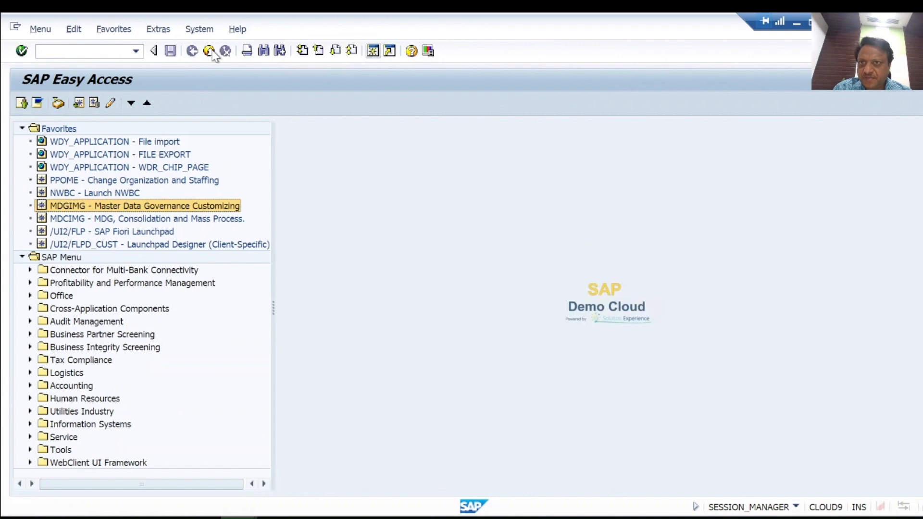
pyautogui.click(94, 54)
pyautogui.write('PFCG')
pyautogui.press('Return')
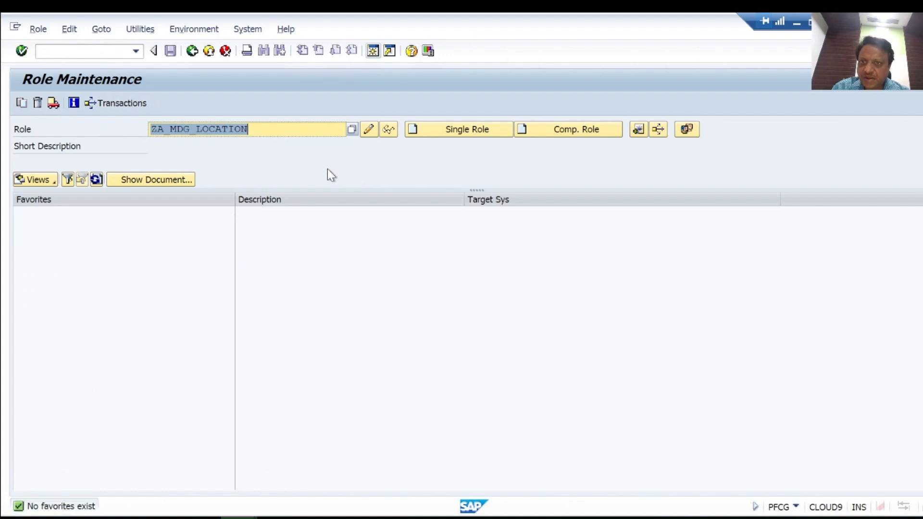
# Create the single role ZA_MDG_LOCATION and save it to begin maintaining its menu
pyautogui.click(288, 133)
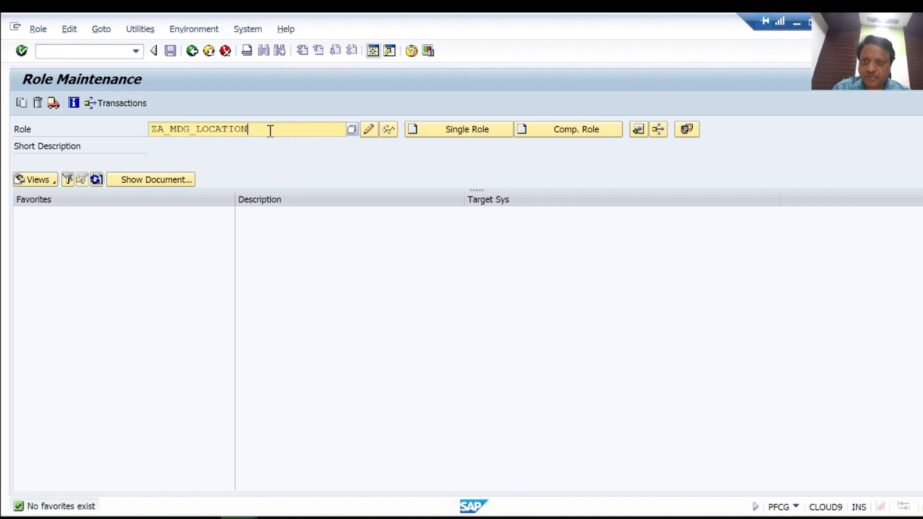
pyautogui.click(476, 130)
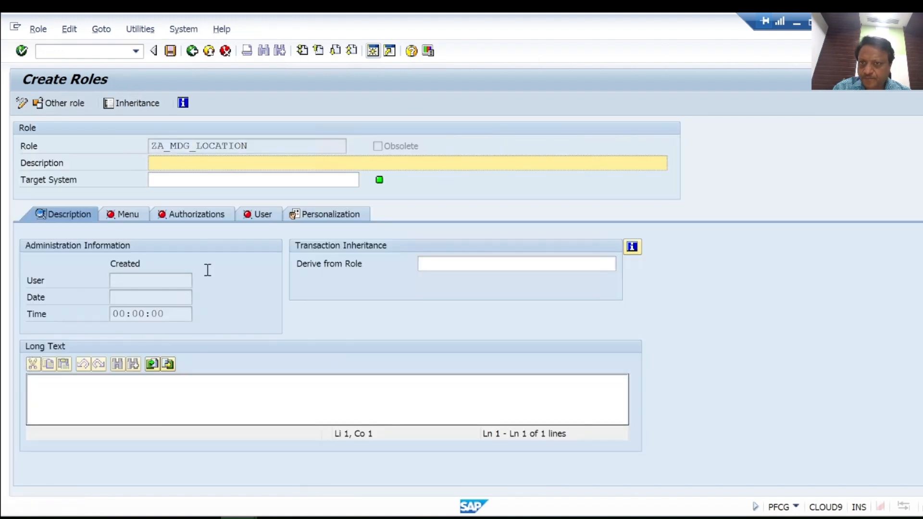
pyautogui.click(129, 218)
pyautogui.click(274, 308)
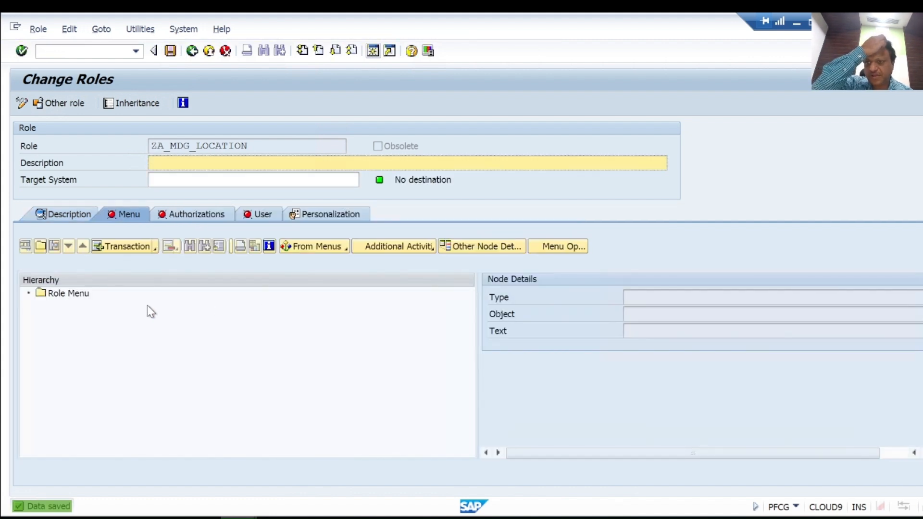
# Add a folder named MDG LOCATION ZA under the Role Menu node
pyautogui.click(84, 300)
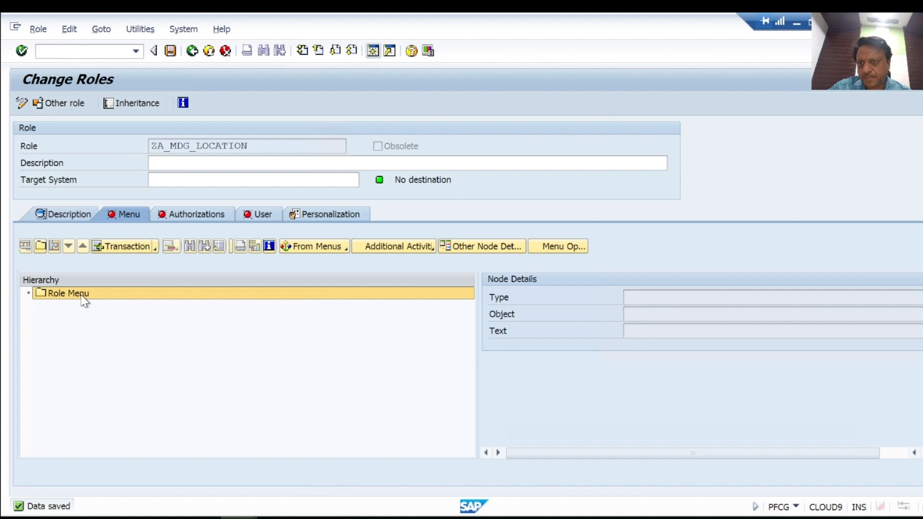
pyautogui.click(41, 246)
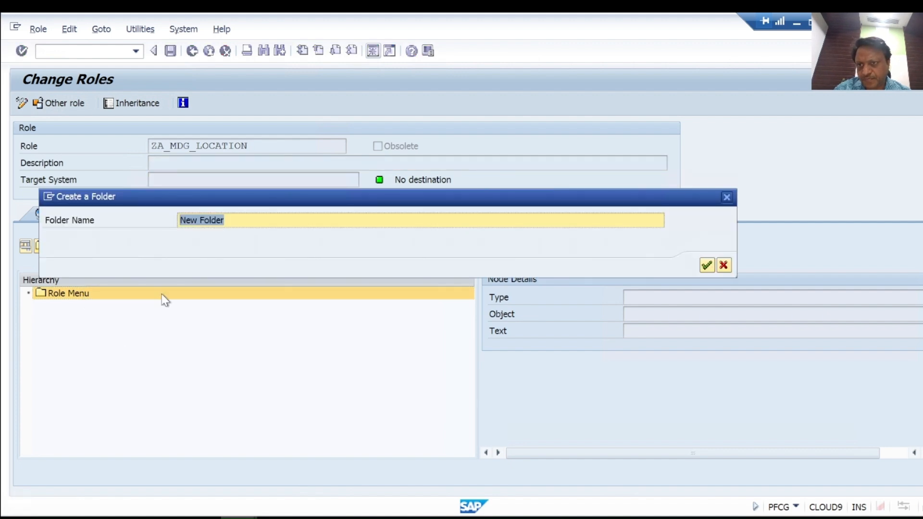
pyautogui.write('MDG')
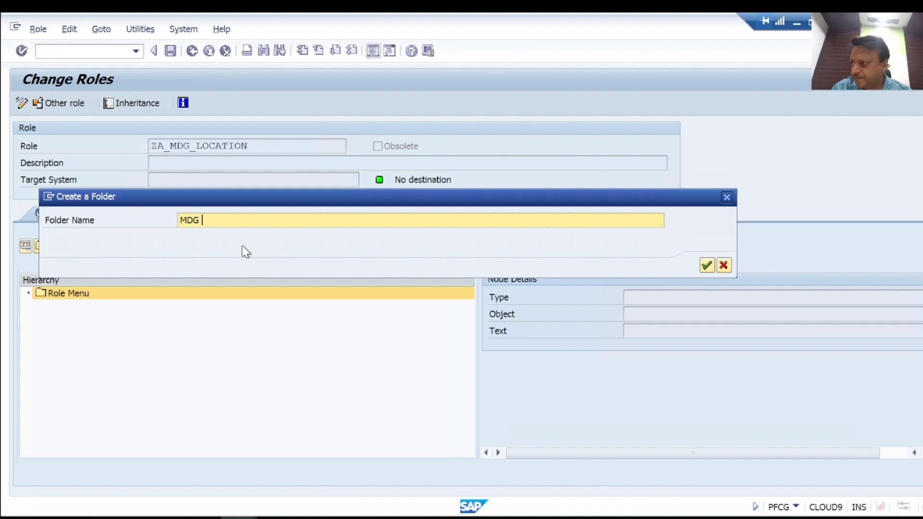
pyautogui.write(' LOCATION ZA')
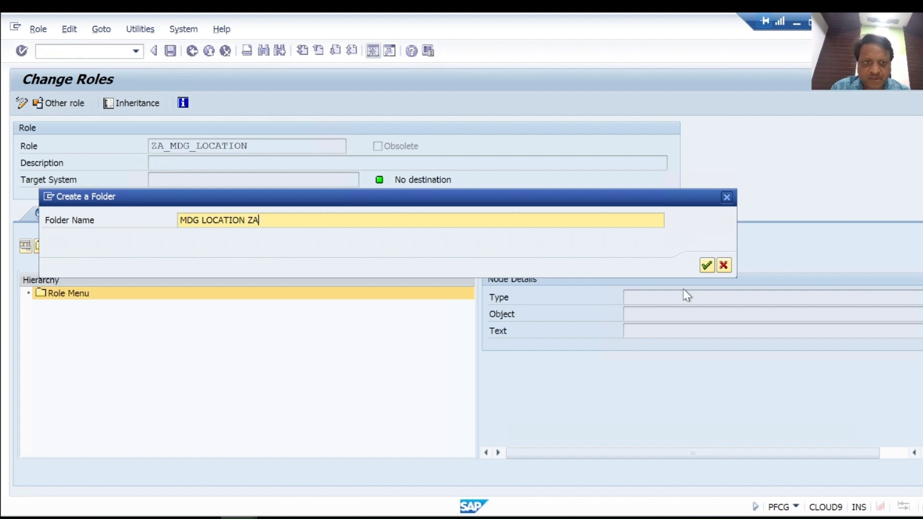
pyautogui.click(706, 265)
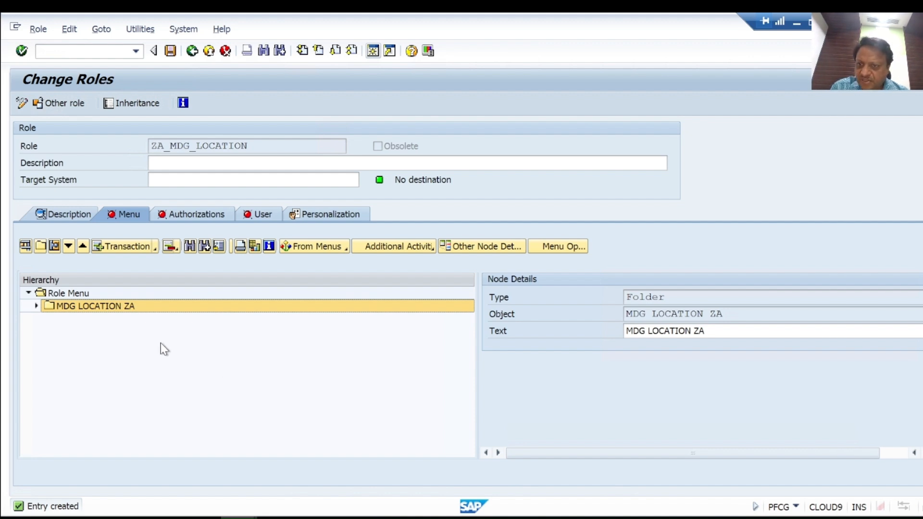
# Add the Web Dynpro application USMD_SEARCH with configuration ZZ_USMD_SEARCH_ZA to the MDG LOCATION ZA folder
pyautogui.click(157, 251)
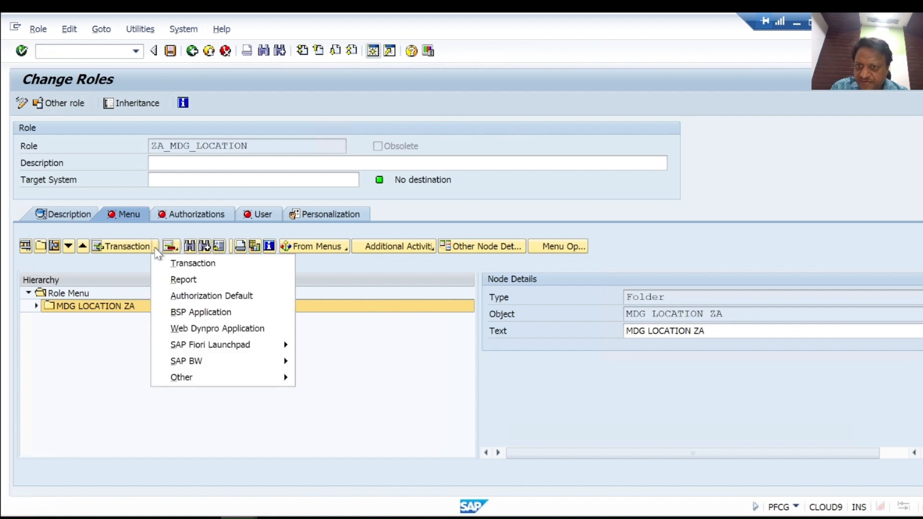
pyautogui.click(194, 330)
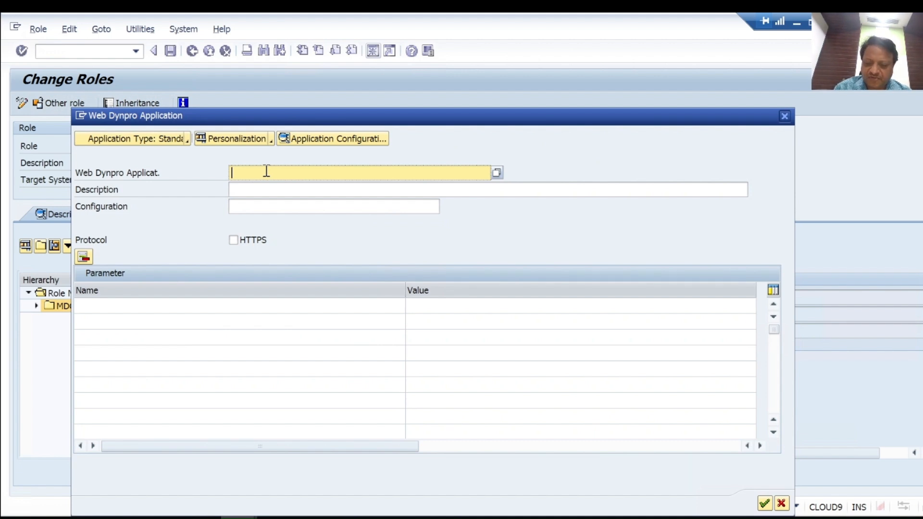
pyautogui.write('US')
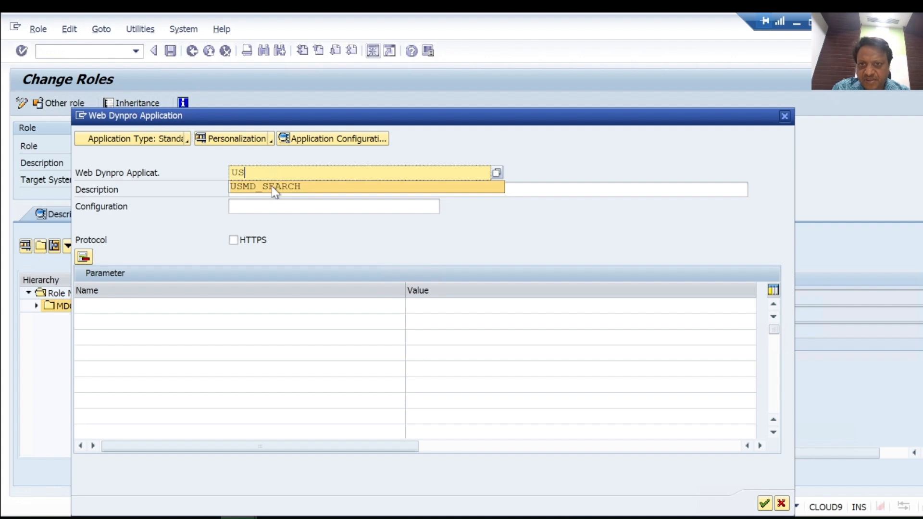
pyautogui.click(272, 186)
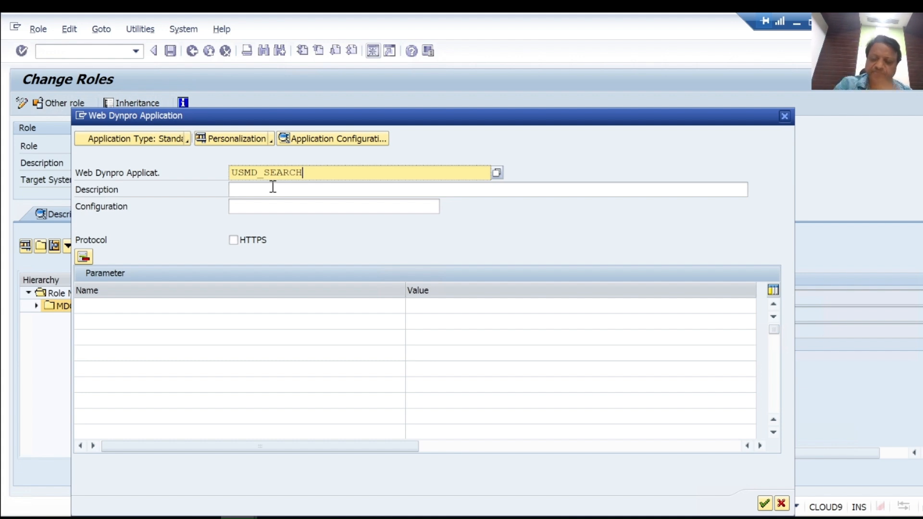
pyautogui.click(270, 207)
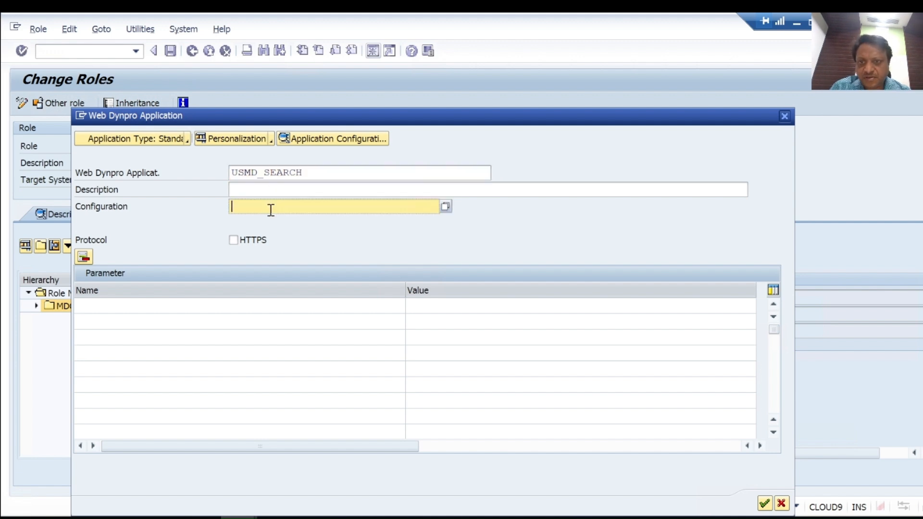
pyautogui.click(445, 207)
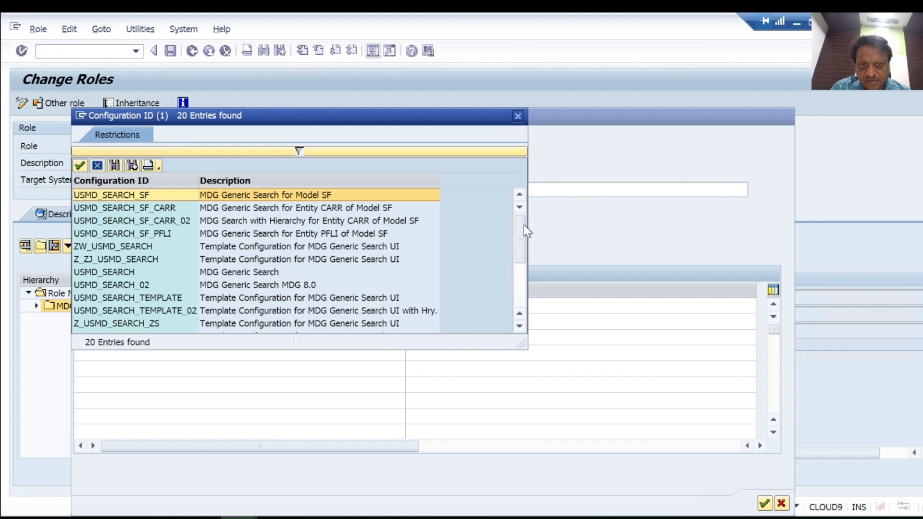
pyautogui.moveTo(523, 247); pyautogui.dragTo(523, 280)
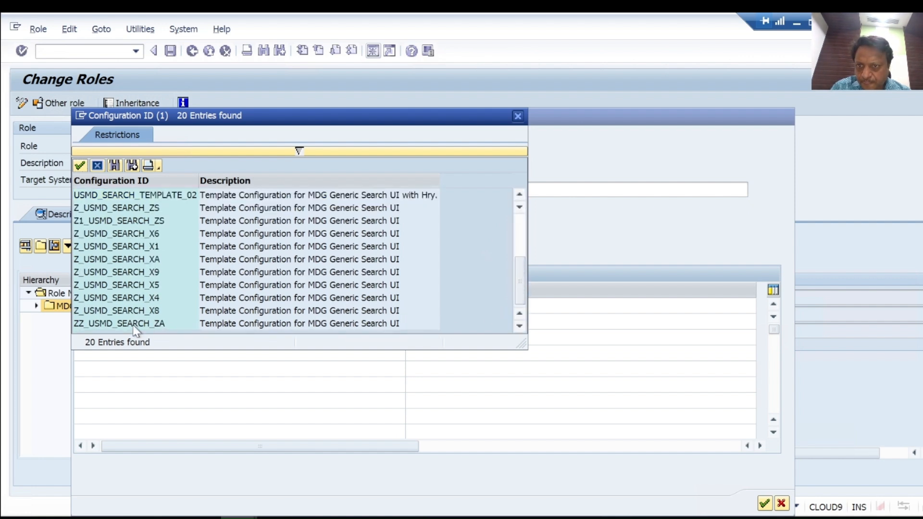
pyautogui.doubleClick(136, 331)
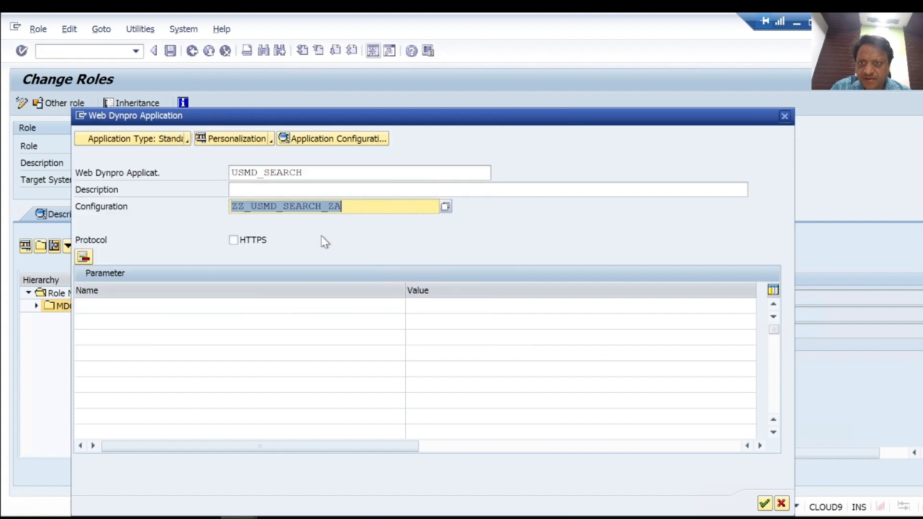
pyautogui.click(355, 205)
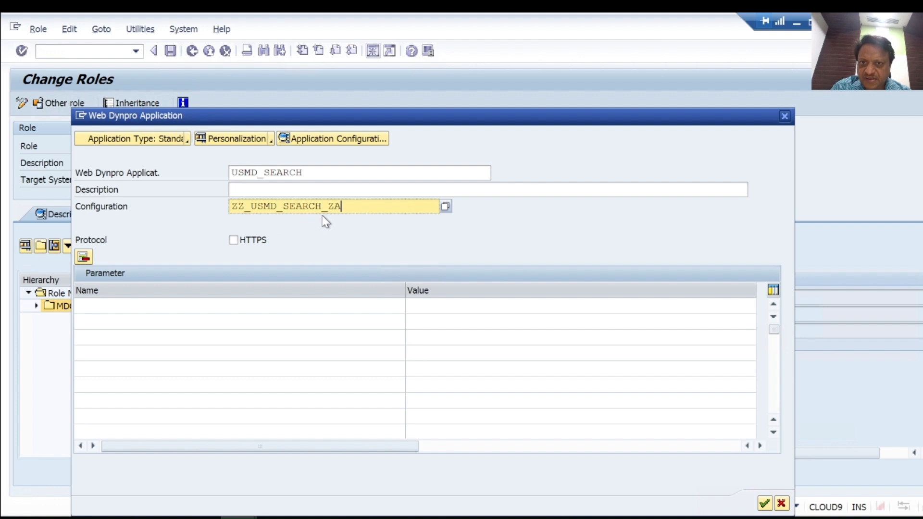
pyautogui.click(766, 503)
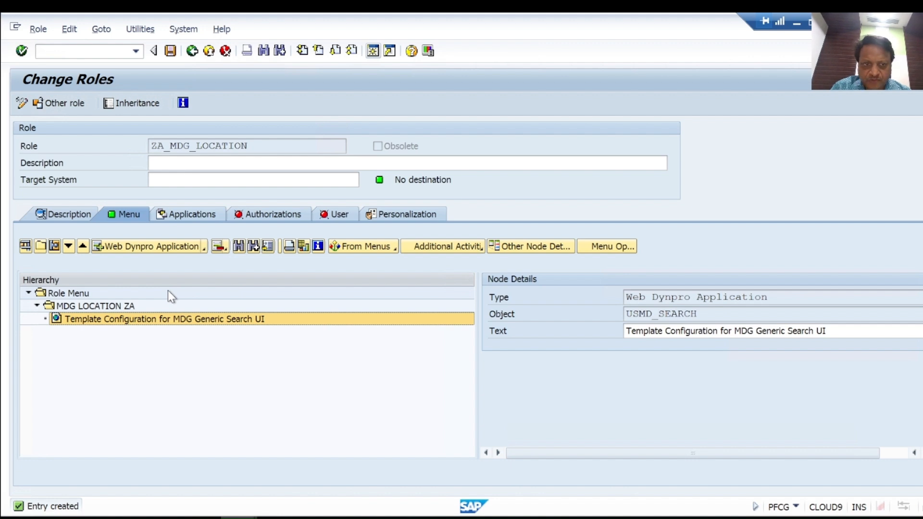
# Change the text of the new Web Dynpro menu entry to MDG Search UI FOR ZA
pyautogui.click(735, 332)
pyautogui.press('BackSpace')
pyautogui.press('BackSpace')
pyautogui.press('BackSpace')
pyautogui.press('BackSpace')
pyautogui.press('BackSpace')
pyautogui.press('BackSpace')
pyautogui.press('BackSpace')
pyautogui.press('BackSpace')
pyautogui.press('BackSpace')
pyautogui.press('BackSpace')
pyautogui.press('BackSpace')
pyautogui.press('BackSpace')
pyautogui.press('BackSpace')
pyautogui.press('BackSpace')
pyautogui.press('BackSpace')
pyautogui.press('BackSpace')
pyautogui.press('BackSpace')
pyautogui.press('BackSpace')
pyautogui.press('BackSpace')
pyautogui.press('BackSpace')
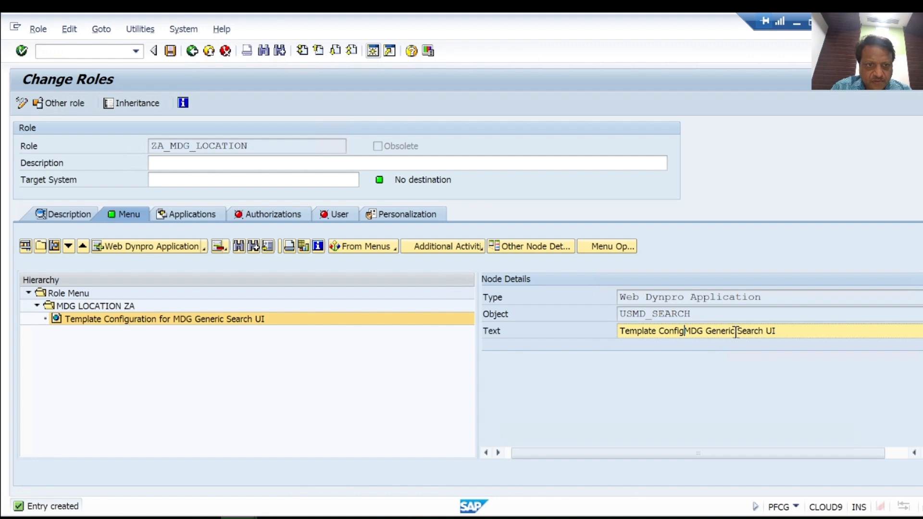
pyautogui.click(725, 331)
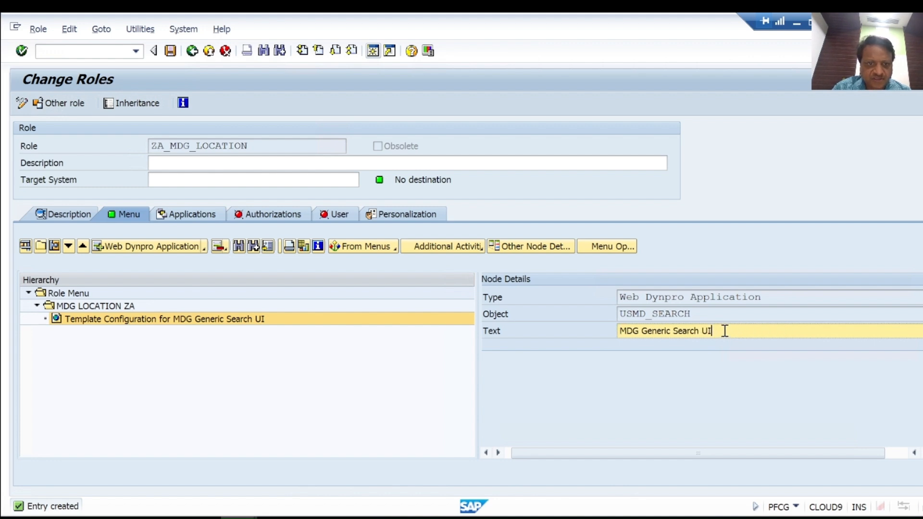
pyautogui.click(673, 330)
pyautogui.press('BackSpace')
pyautogui.press('BackSpace')
pyautogui.press('BackSpace')
pyautogui.press('BackSpace')
pyautogui.press('BackSpace')
pyautogui.press('BackSpace')
pyautogui.press('BackSpace')
pyautogui.press('BackSpace')
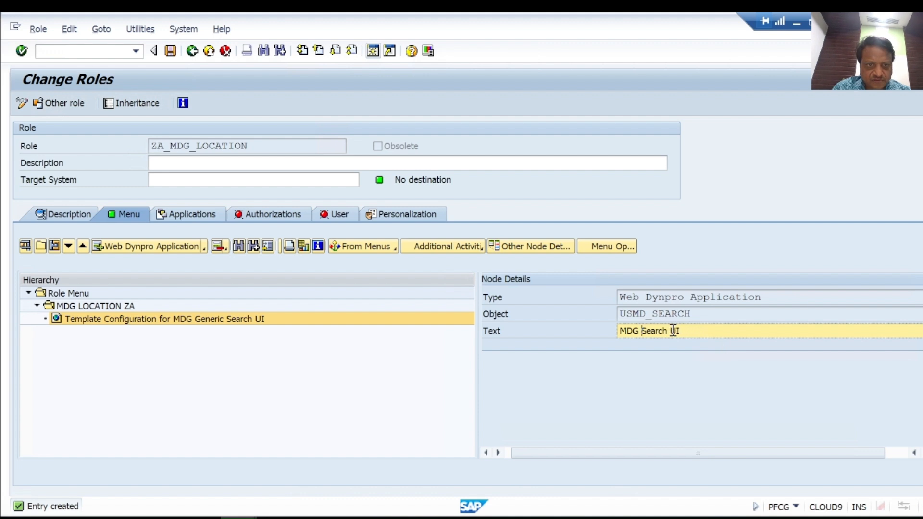
pyautogui.click(698, 331)
pyautogui.write('FOR')
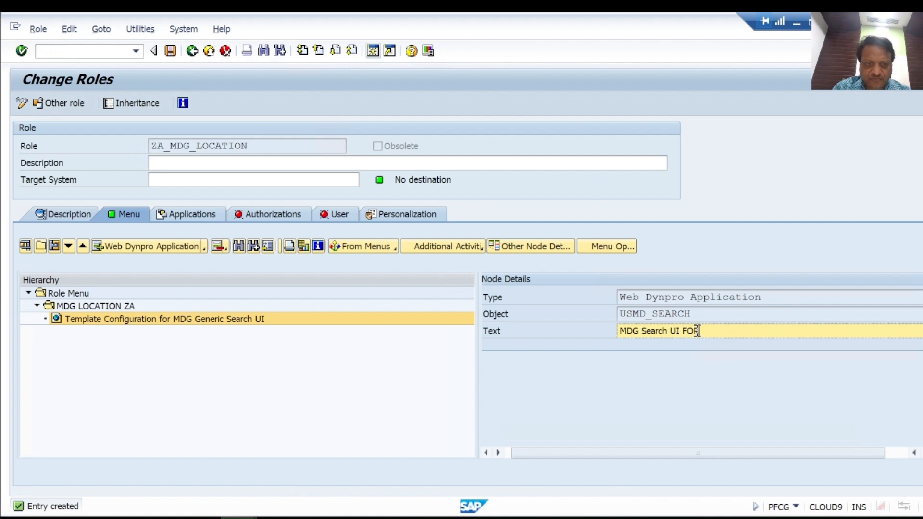
pyautogui.write(' ZA')
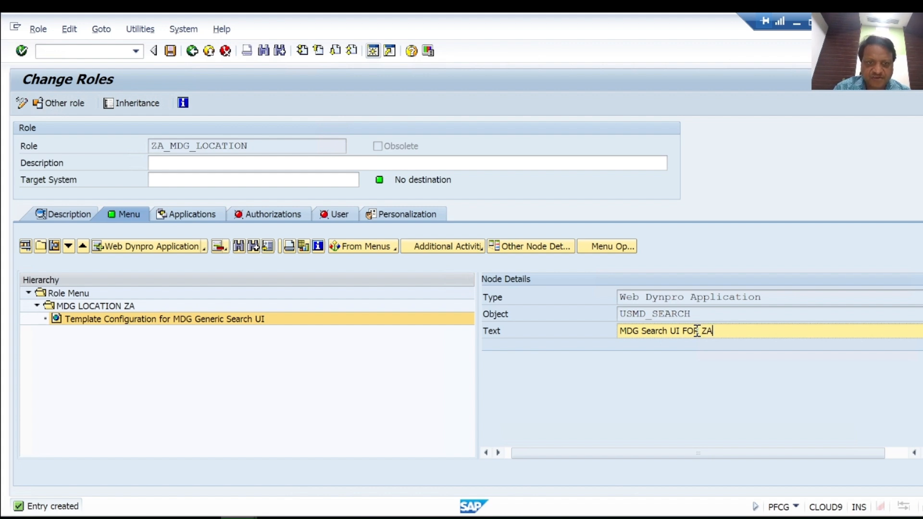
pyautogui.press('Return')
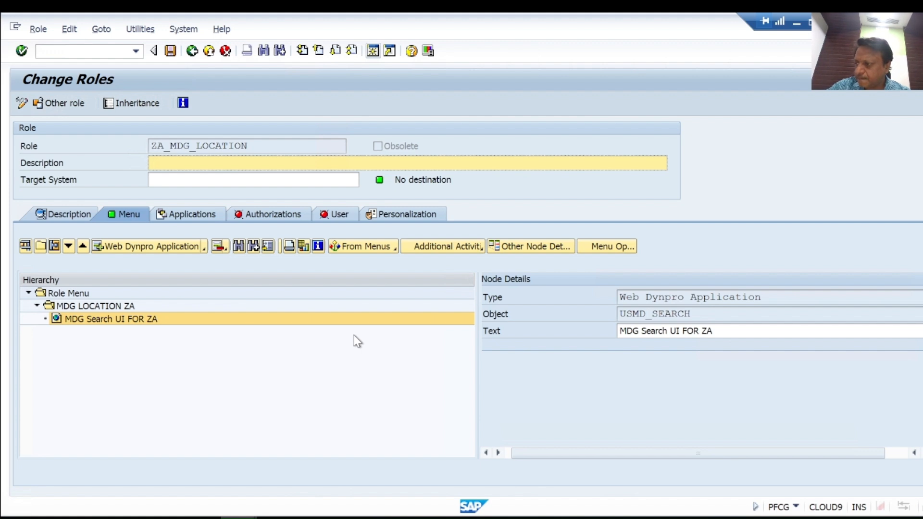
# Assign user ID NIUSER9 to the role ZA_MDG_LOCATION and save the role
pyautogui.click(336, 214)
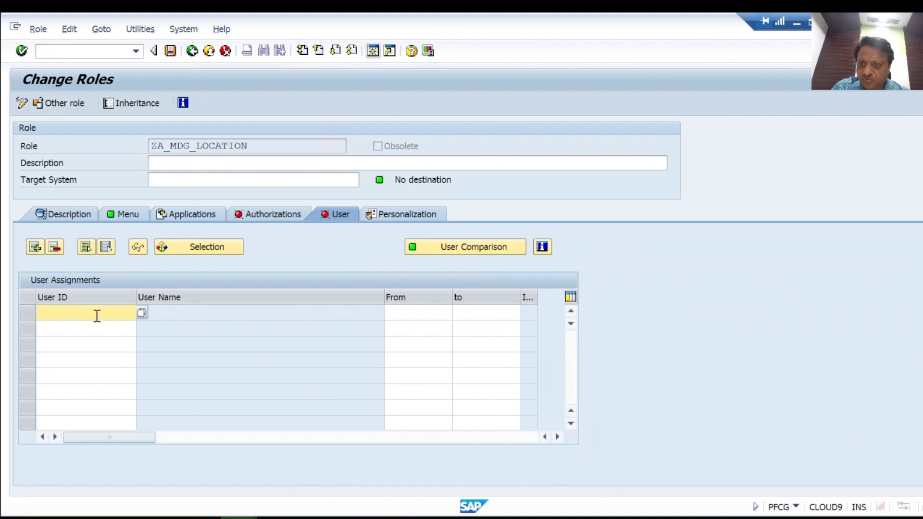
pyautogui.write('NIUSER')
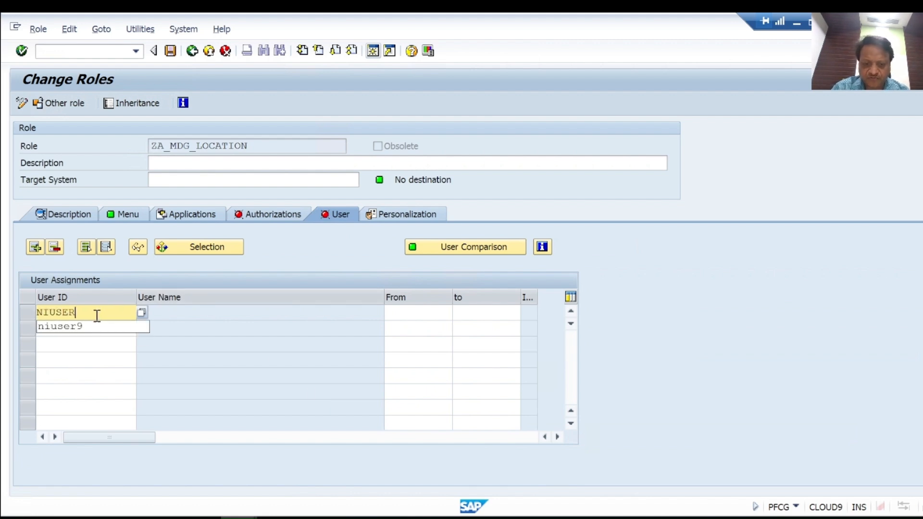
pyautogui.write('9')
pyautogui.press('Return')
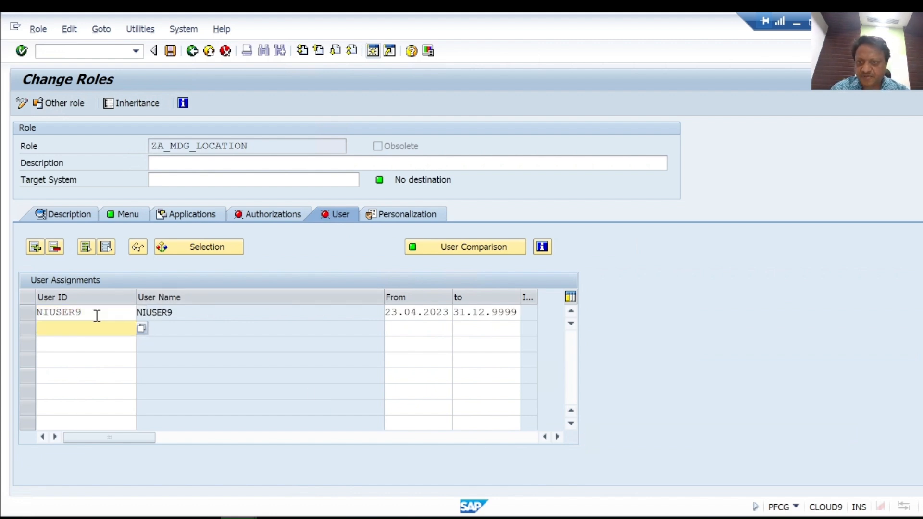
pyautogui.click(229, 314)
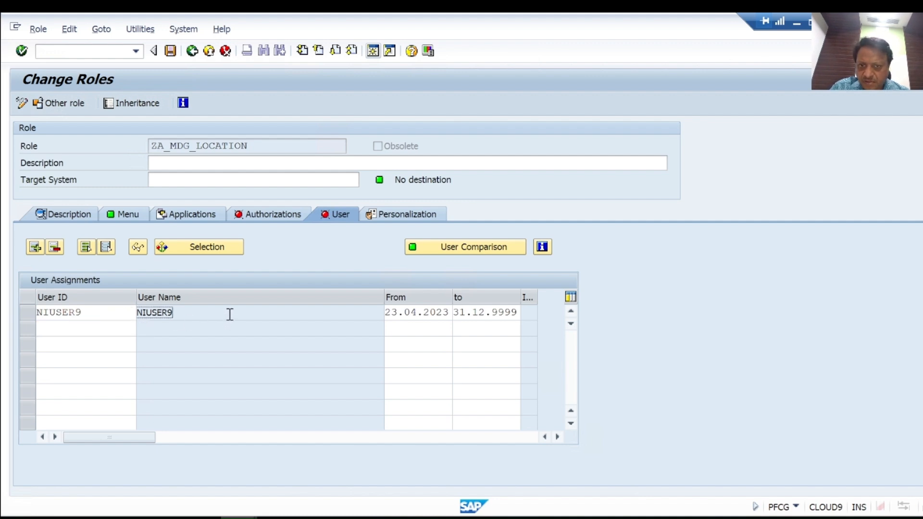
pyautogui.click(170, 51)
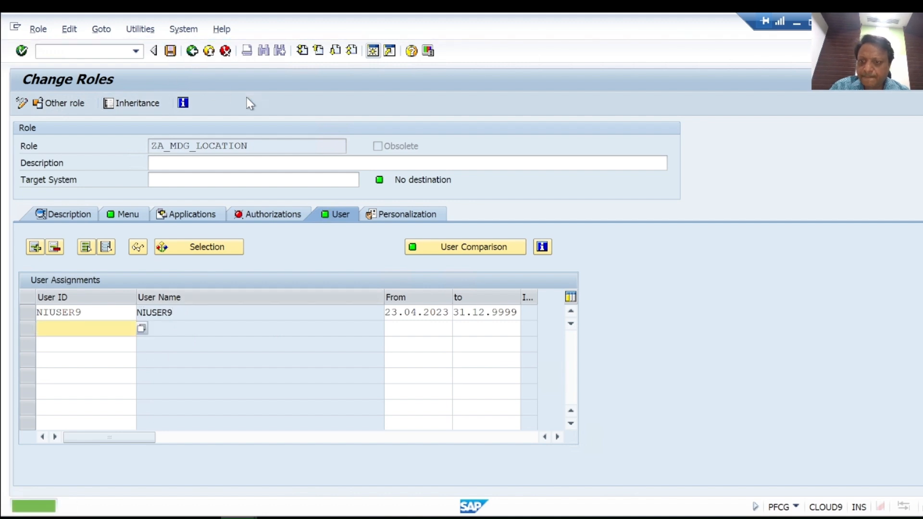
# Switch to Microsoft Whiteboard to check the list of build steps, and return to the SAP window
pyautogui.click(796, 24)
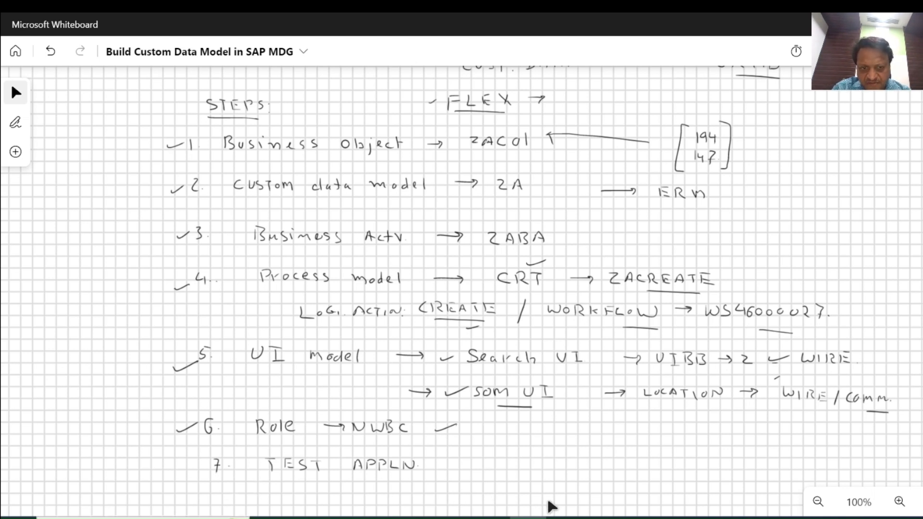
pyautogui.click(528, 518)
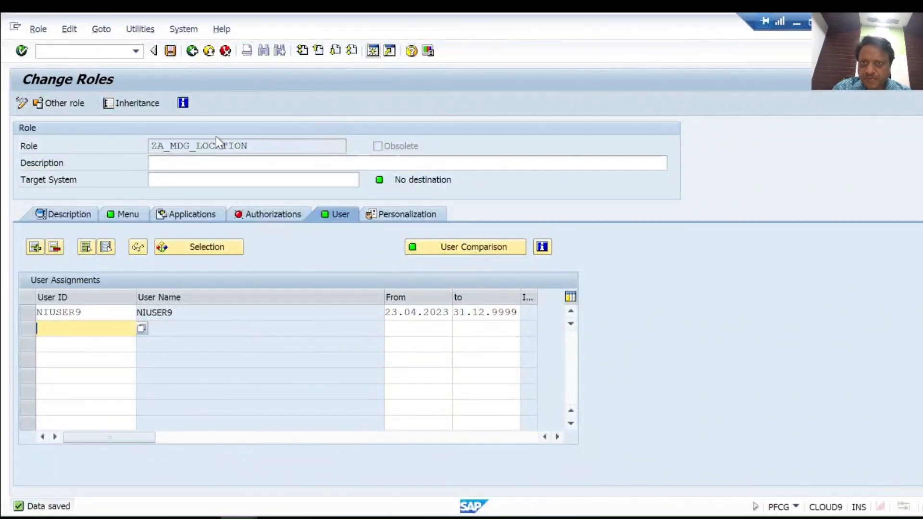
# Leave Role Maintenance and launch NWBC with the role ZA_MDG_LOCATION
pyautogui.click(210, 57)
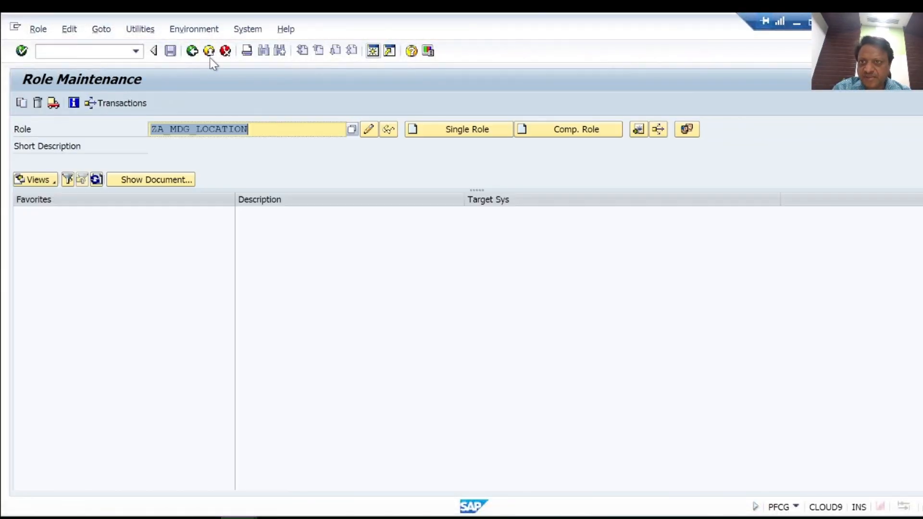
pyautogui.click(209, 57)
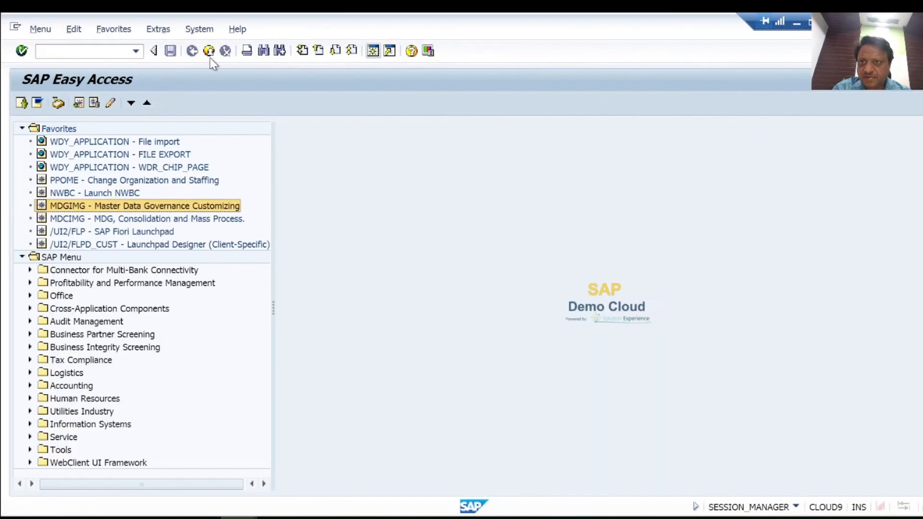
pyautogui.doubleClick(131, 193)
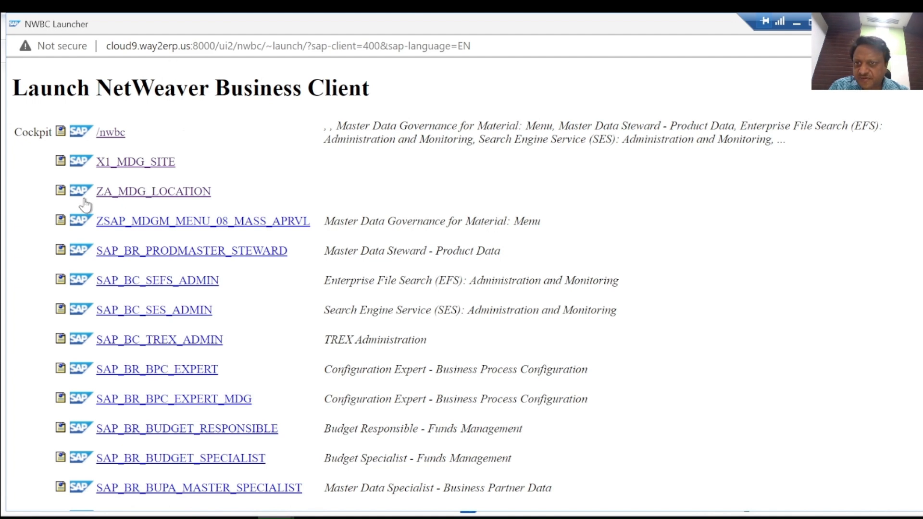
pyautogui.click(174, 195)
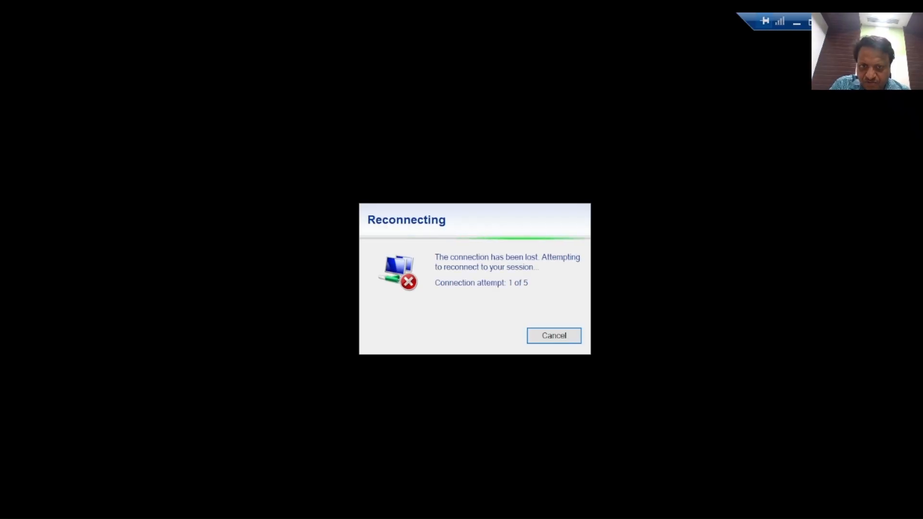
# Cancel the automatic reconnection of the lost session and switch to Remote Desktop Connection
pyautogui.click(554, 336)
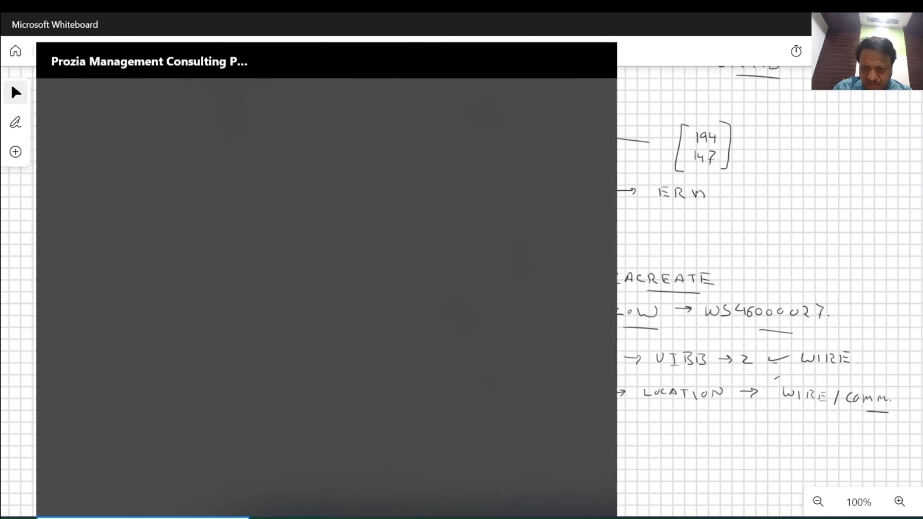
pyautogui.write('RDC')
pyautogui.click(160, 173)
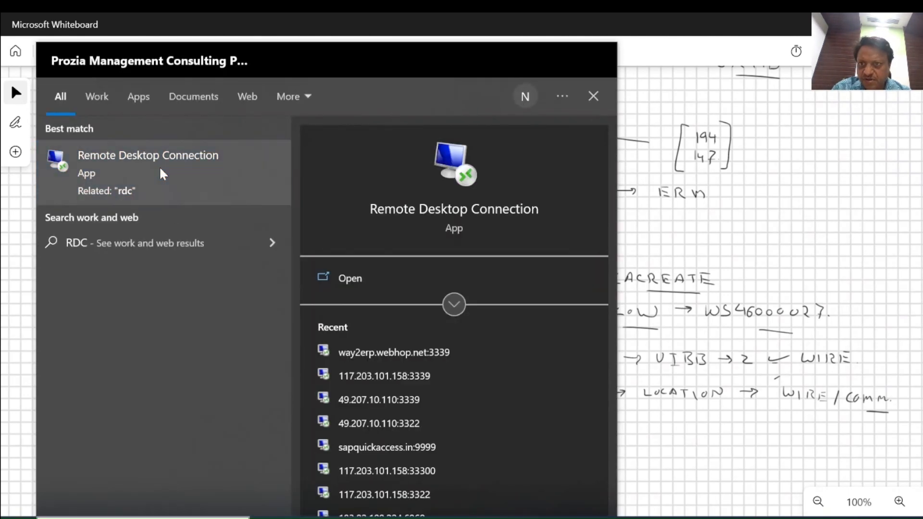
# Try to connect to the remote computer way2erp.webhop.net:3339, retry once, and cancel the second attempt
pyautogui.click(529, 265)
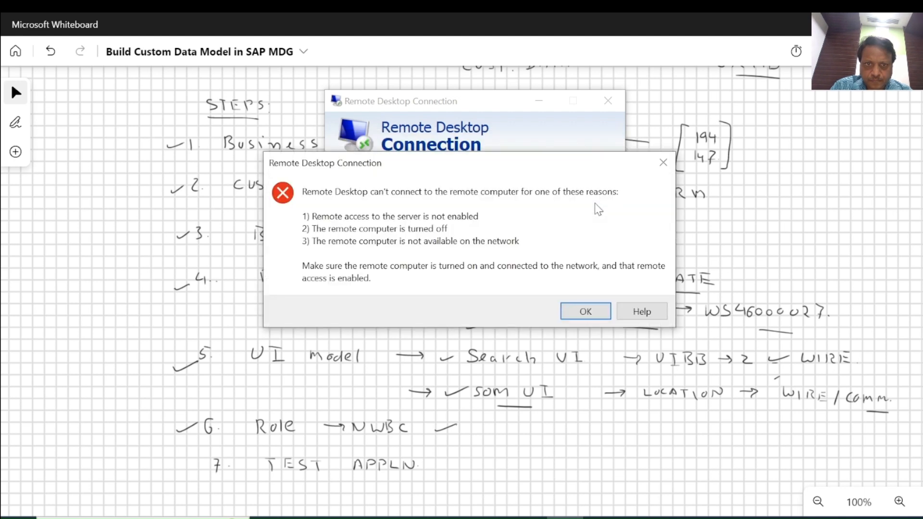
pyautogui.click(584, 311)
pyautogui.click(539, 264)
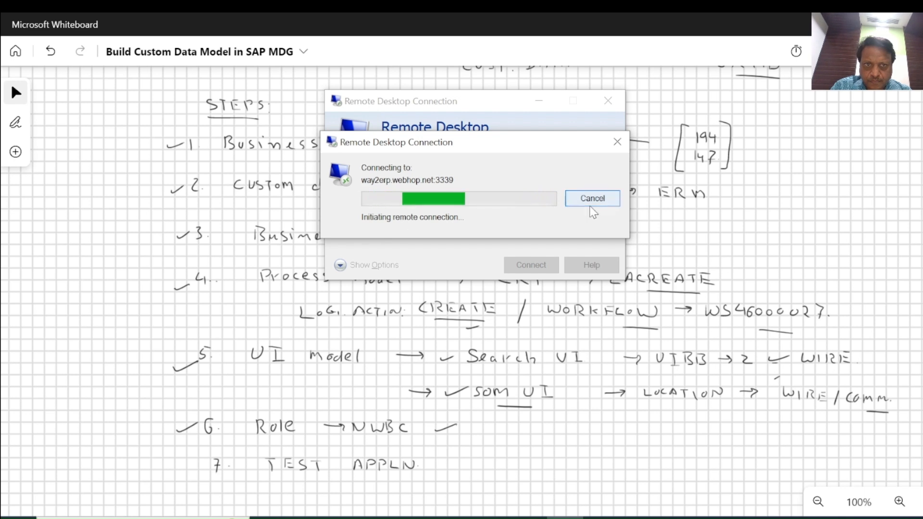
pyautogui.click(583, 199)
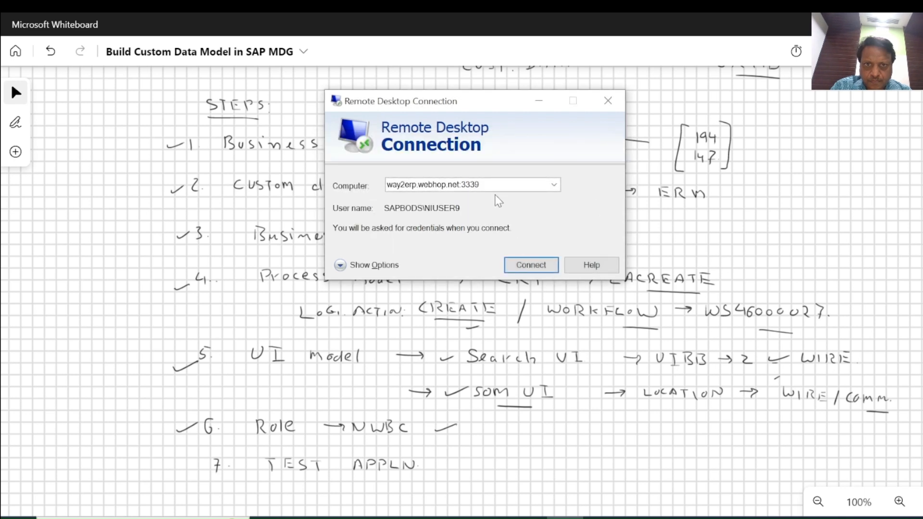
# Connect to way2erp.webhop.net:3339 as NIUSER9, entering the account password with caps lock off
pyautogui.click(535, 269)
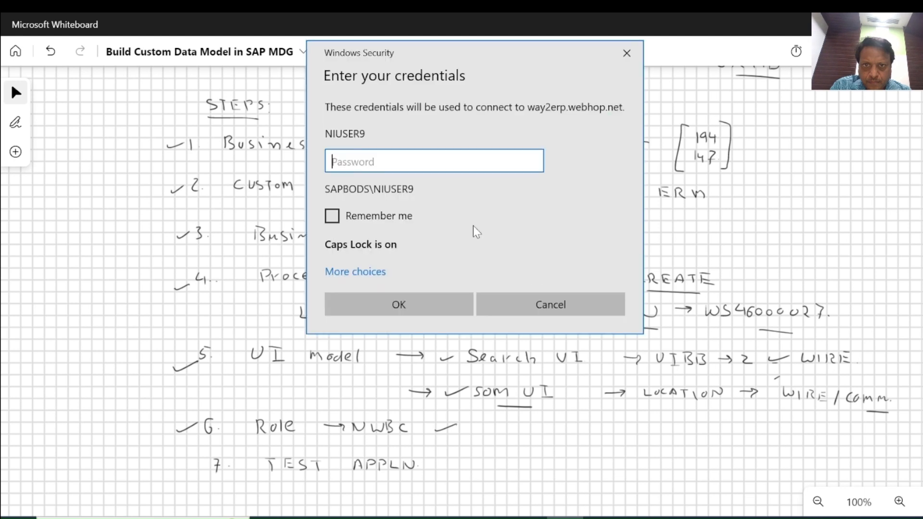
pyautogui.press('capslock')
pyautogui.write('••••••••••')
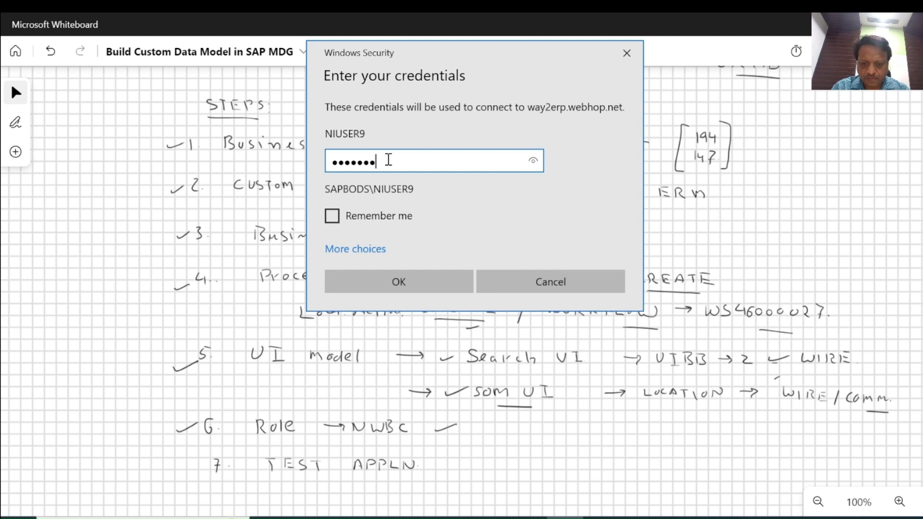
pyautogui.press('Return')
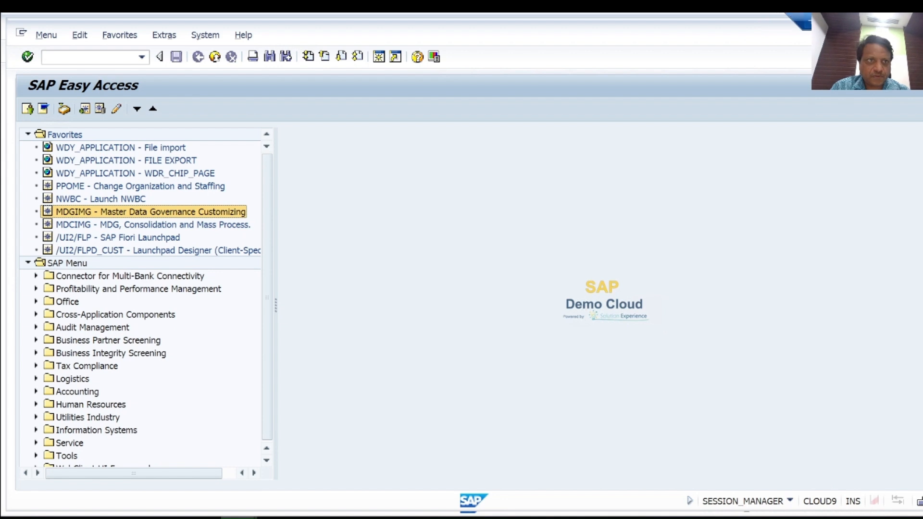
# Bring up the MDG Search UI FOR ZA browser window and widen the Pending Change Request column in the result list
pyautogui.moveTo(796, 23); pyautogui.dragTo(766, 25)
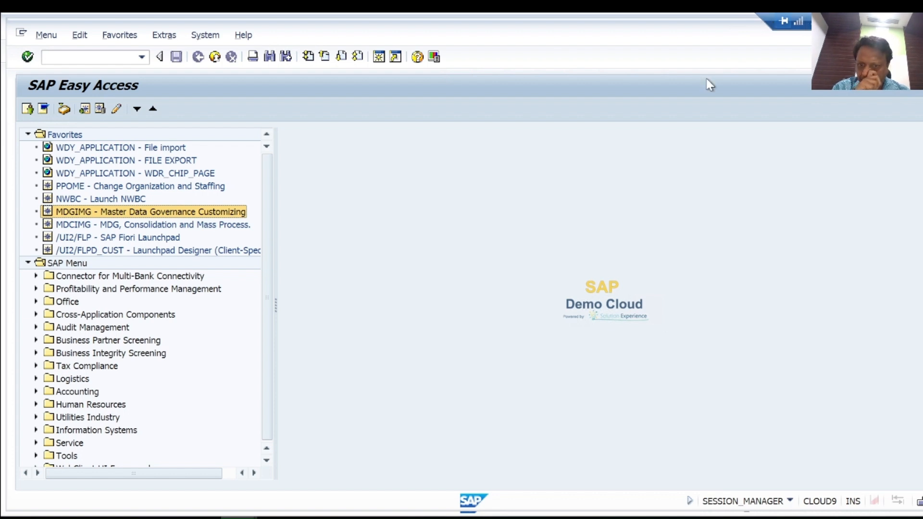
pyautogui.moveTo(276, 518)
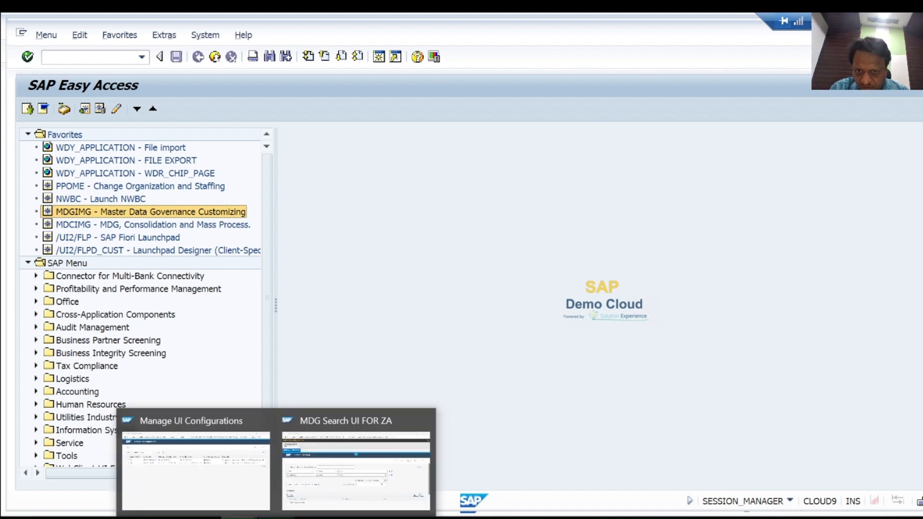
pyautogui.click(342, 498)
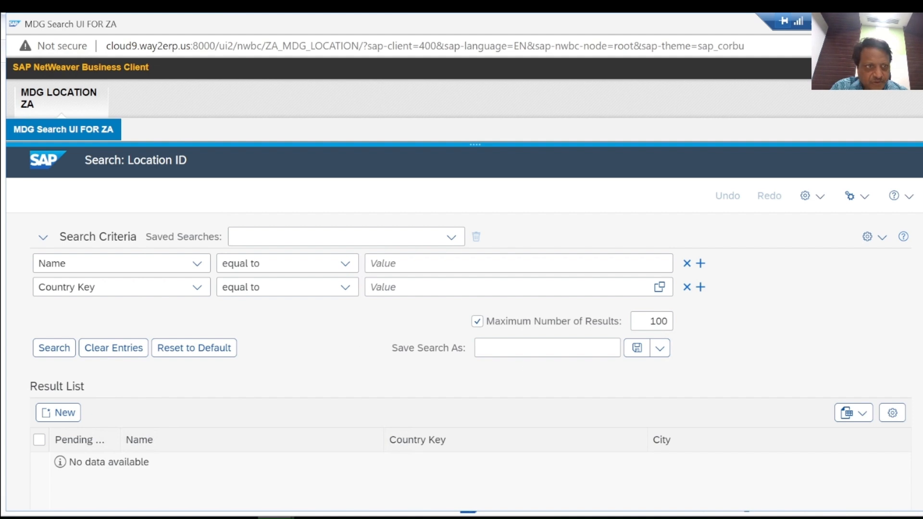
pyautogui.scroll(-2, 471, 337)
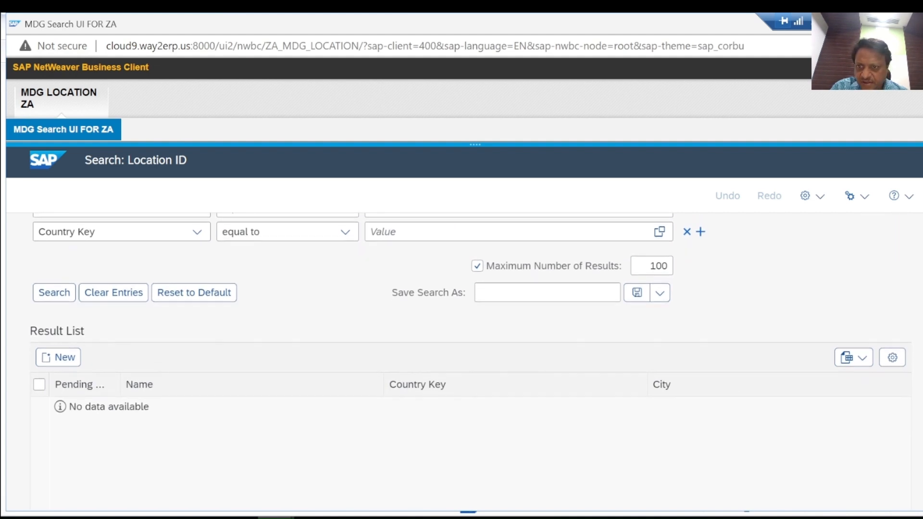
pyautogui.scroll(-1, 874, 311)
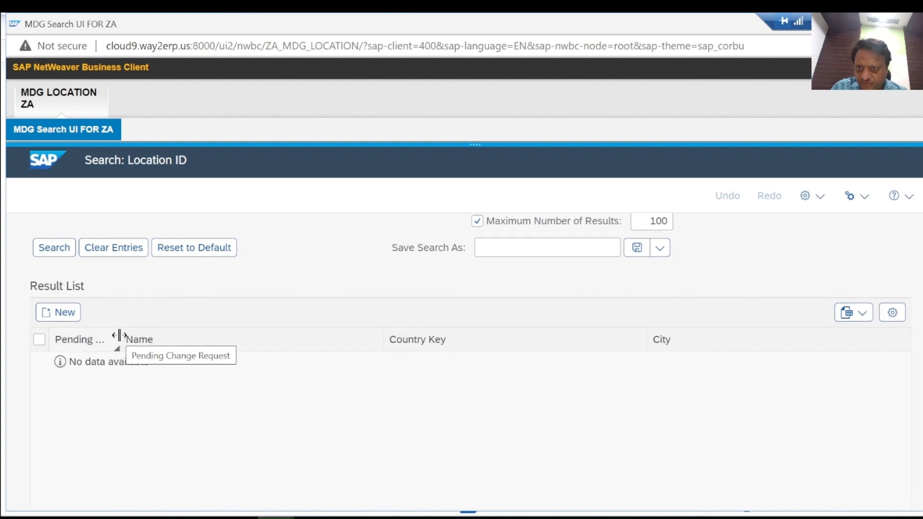
pyautogui.moveTo(185, 336); pyautogui.dragTo(185, 336)
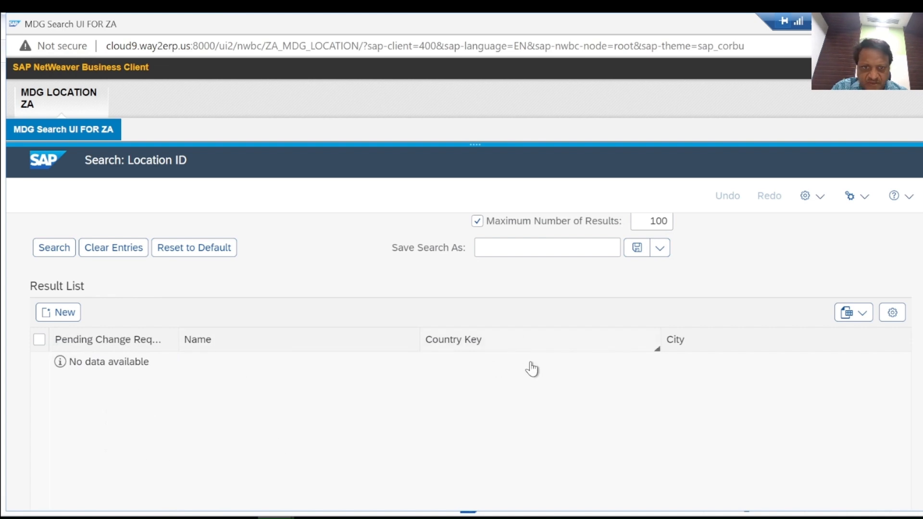
# Start a new location change request from the result list and enter the description test 300
pyautogui.click(65, 312)
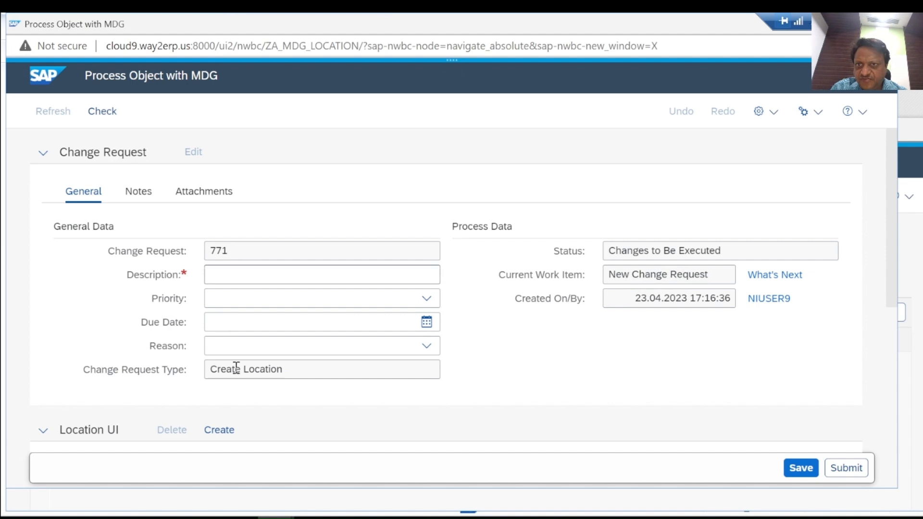
pyautogui.click(245, 272)
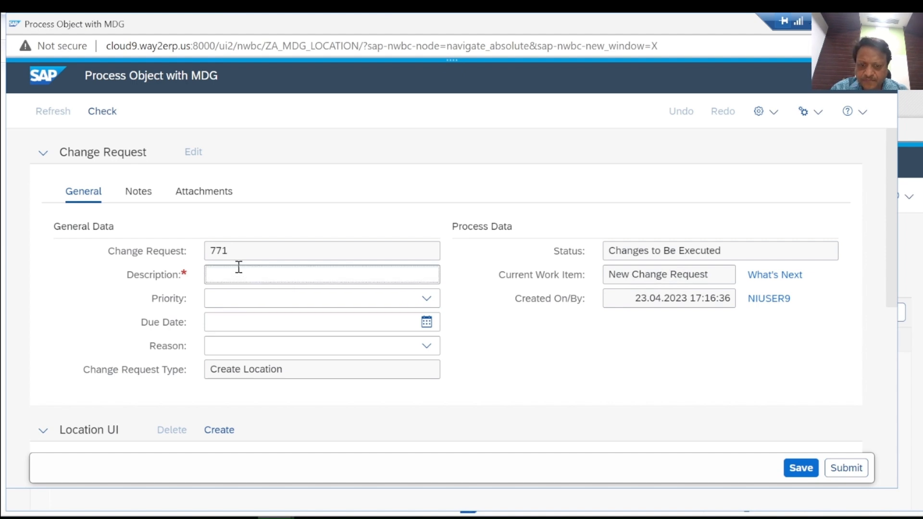
pyautogui.write('test 300')
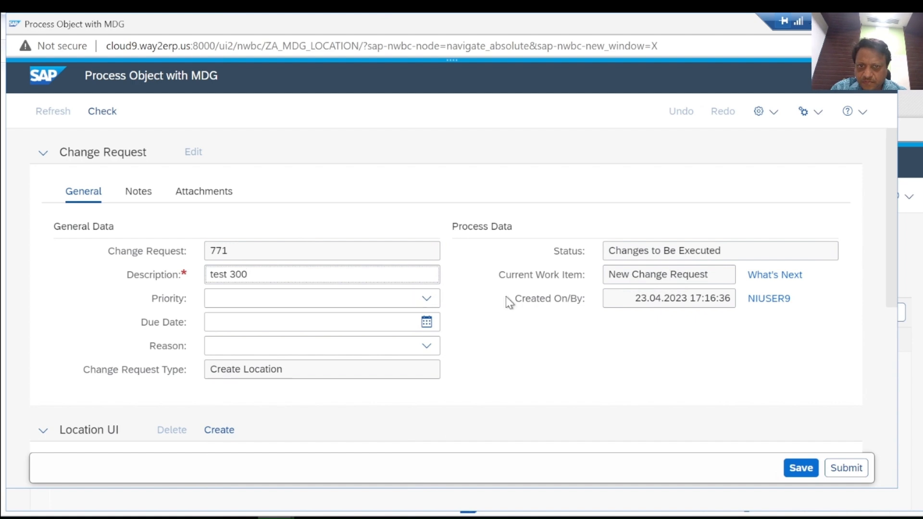
# Set the Location ID in the Location UI section to 00000300
pyautogui.moveTo(892, 190); pyautogui.dragTo(891, 275)
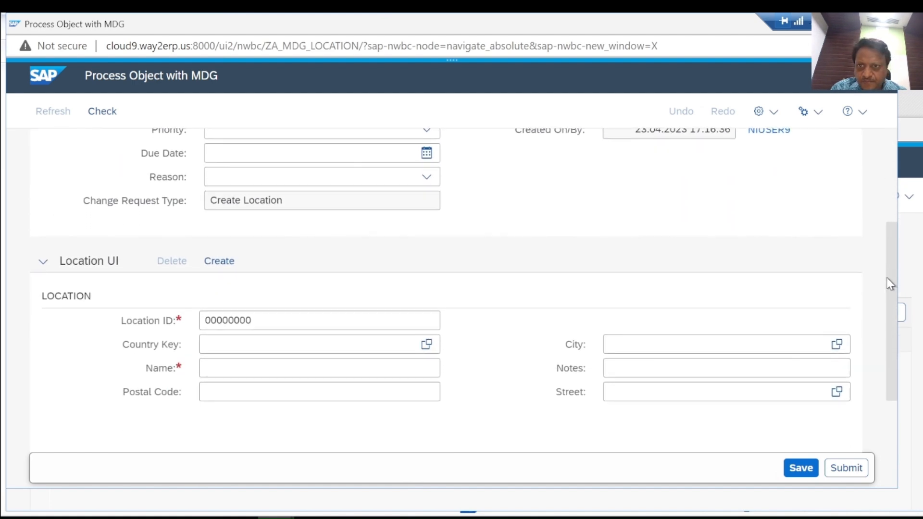
pyautogui.scroll(2, 890, 260)
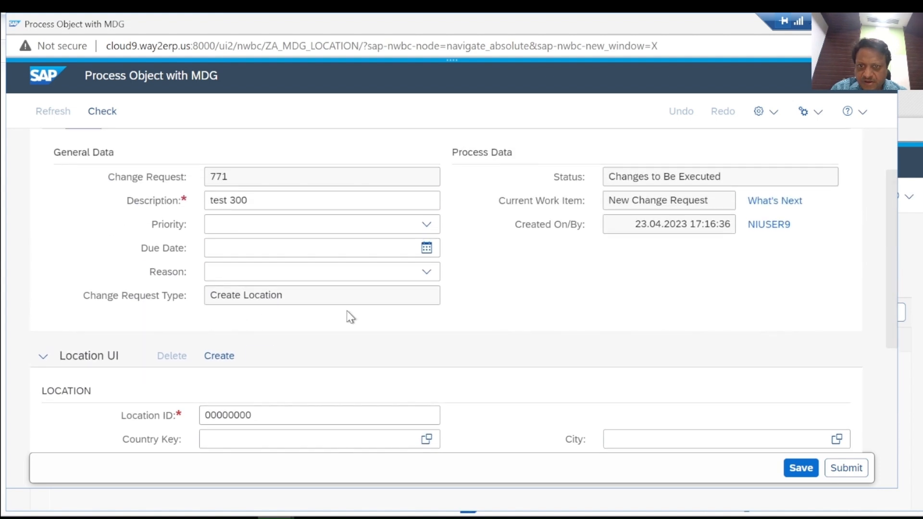
pyautogui.moveTo(891, 284); pyautogui.dragTo(895, 332)
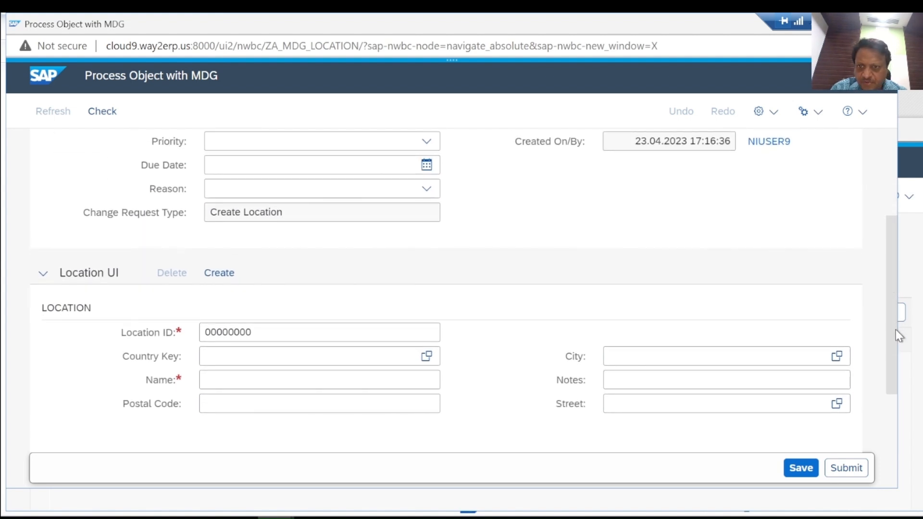
pyautogui.click(270, 318)
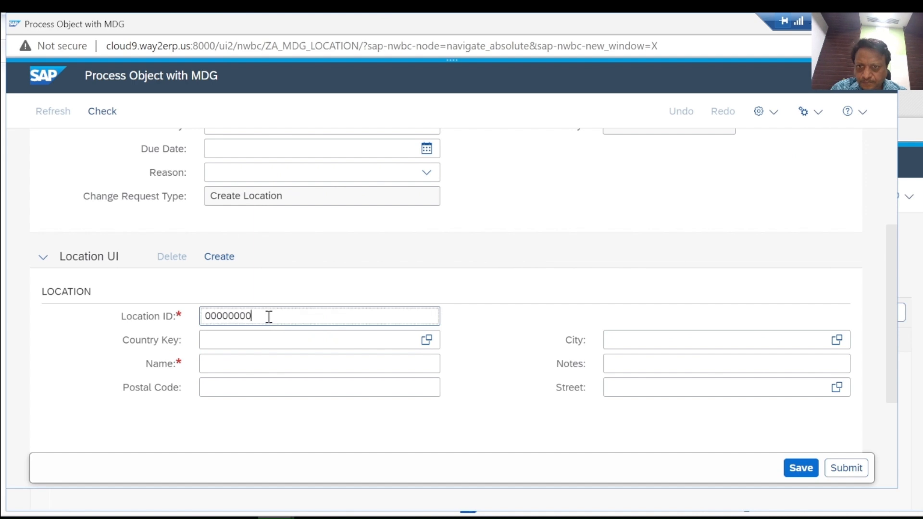
pyautogui.press('BackSpace')
pyautogui.write('300')
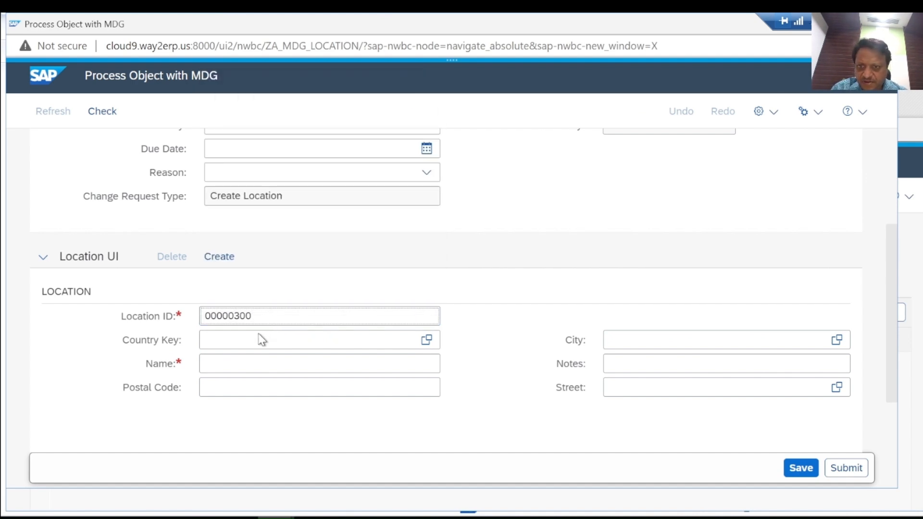
# Set the location's country key to DE and its name to TEST300
pyautogui.click(257, 337)
pyautogui.write('de')
pyautogui.press('BackSpace')
pyautogui.press('BackSpace')
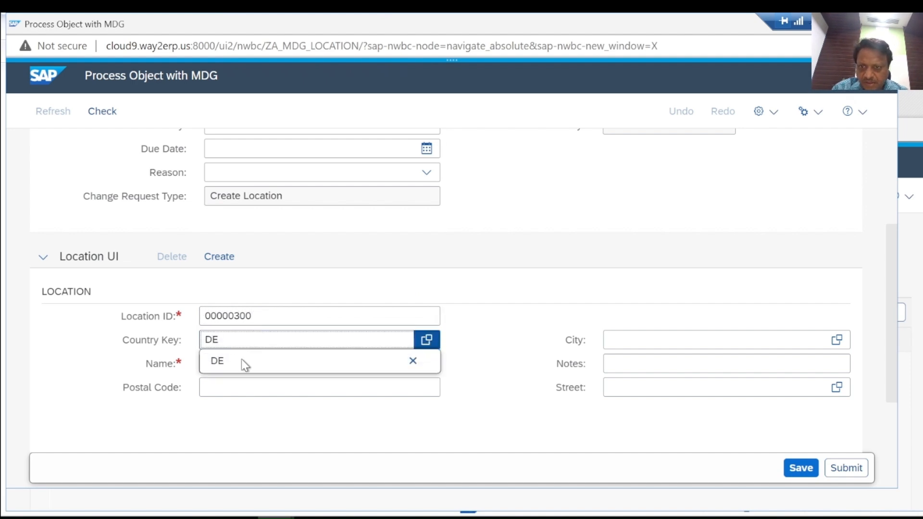
pyautogui.click(341, 370)
pyautogui.write('TEST300')
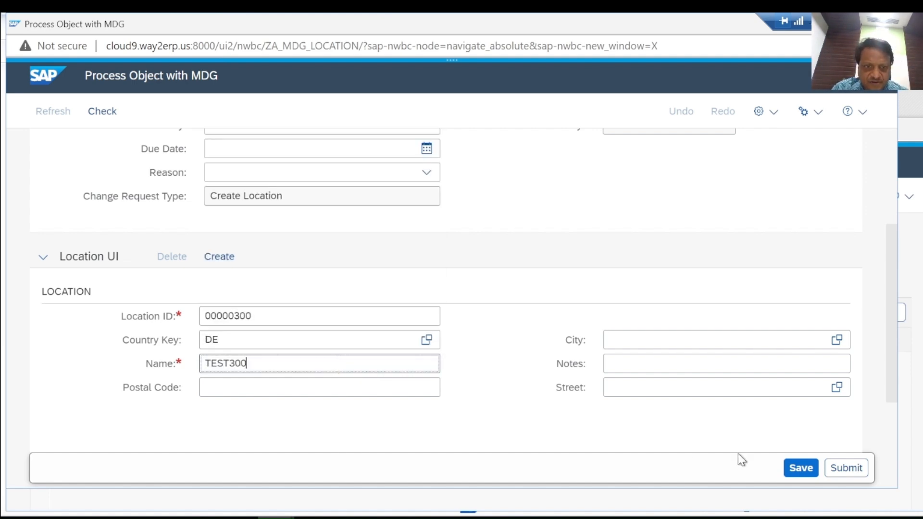
# Check the Create Location change request for errors and submit it
pyautogui.click(114, 118)
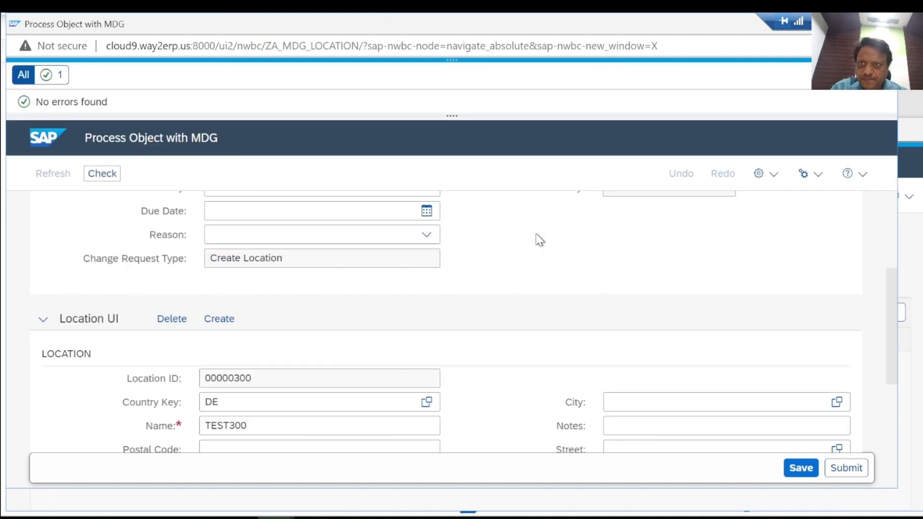
pyautogui.click(849, 469)
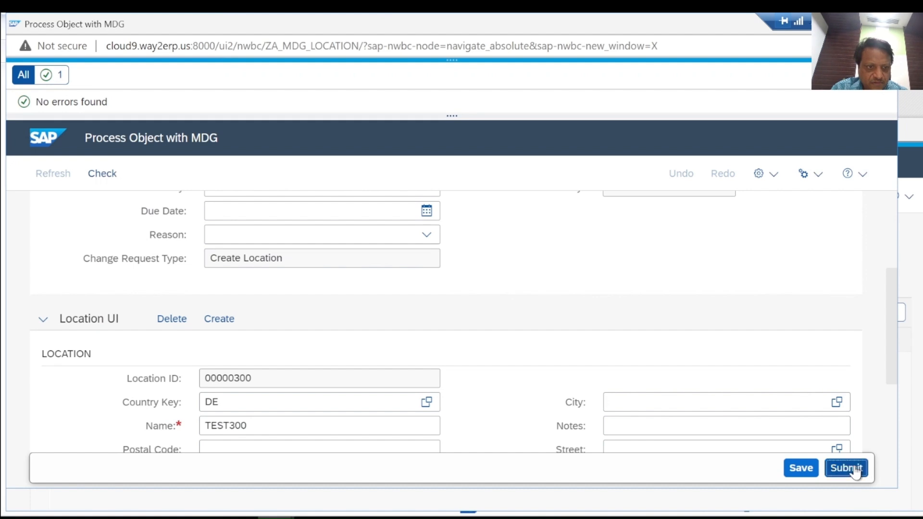